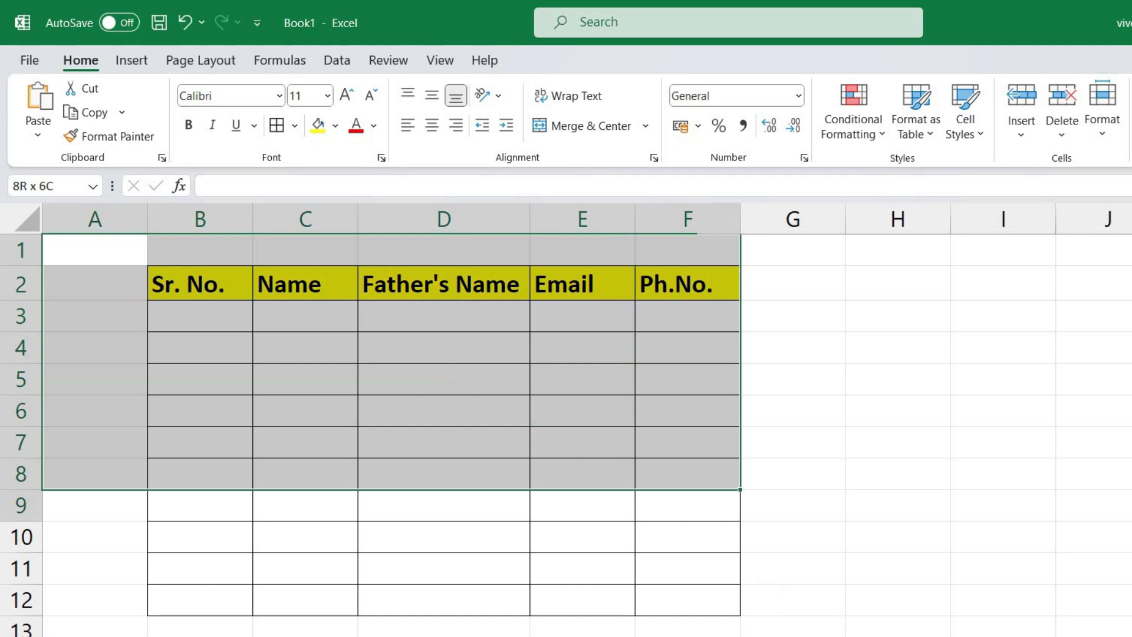
Step: Select the student table range B2:G12, then clear the selection
left_click_drag(131, 268, 819, 625)
left_click(867, 507)
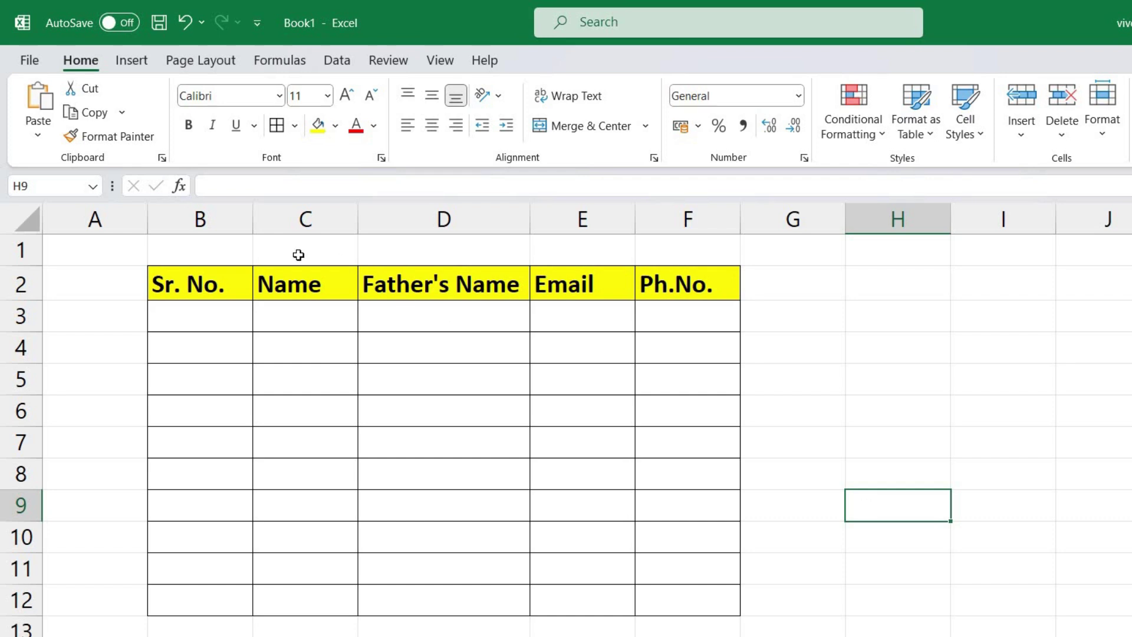
mouse_move(163, 283)
left_mouse_down()
mouse_move(631, 601)
mouse_move(745, 609)
left_mouse_up()
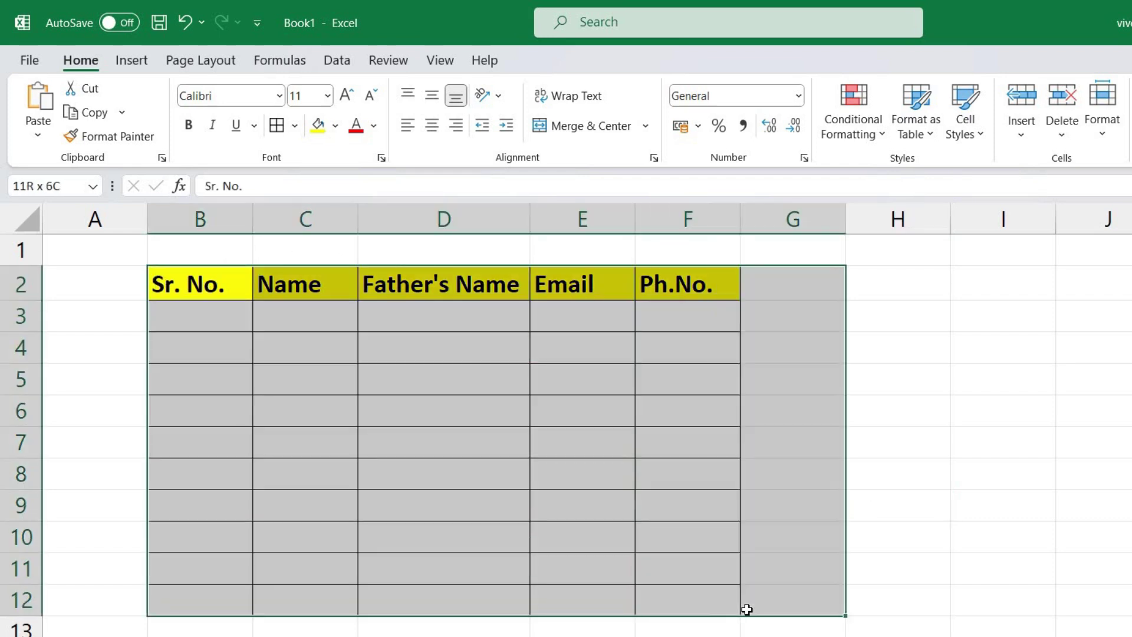
left_click(963, 473)
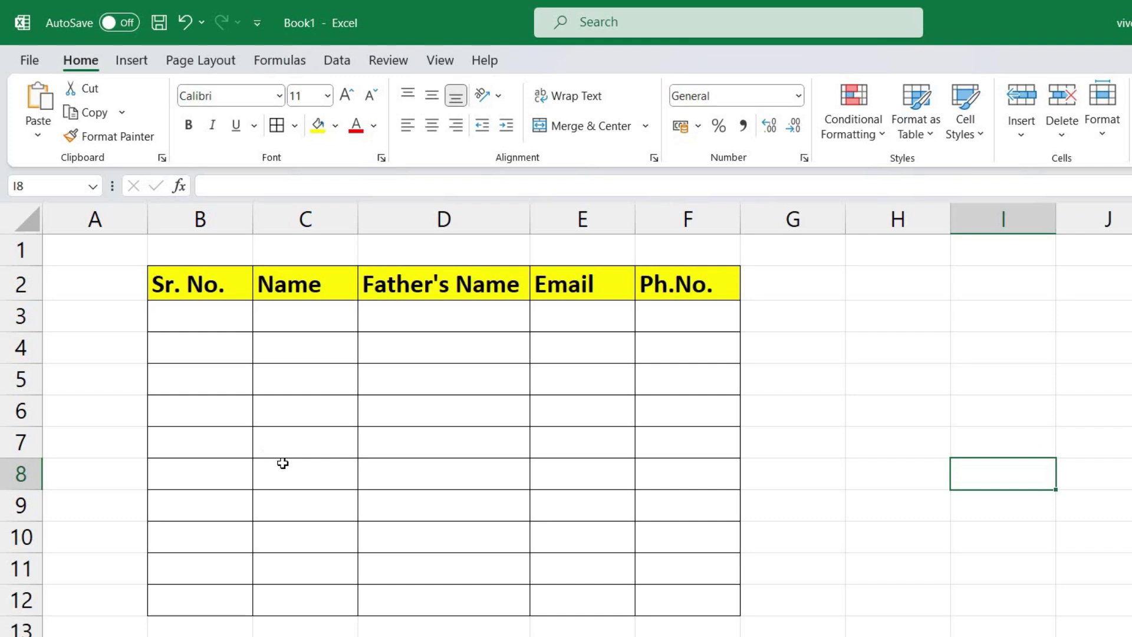
Step: Open the Save As dialog for the workbook via This PC and Browse
left_click(30, 62)
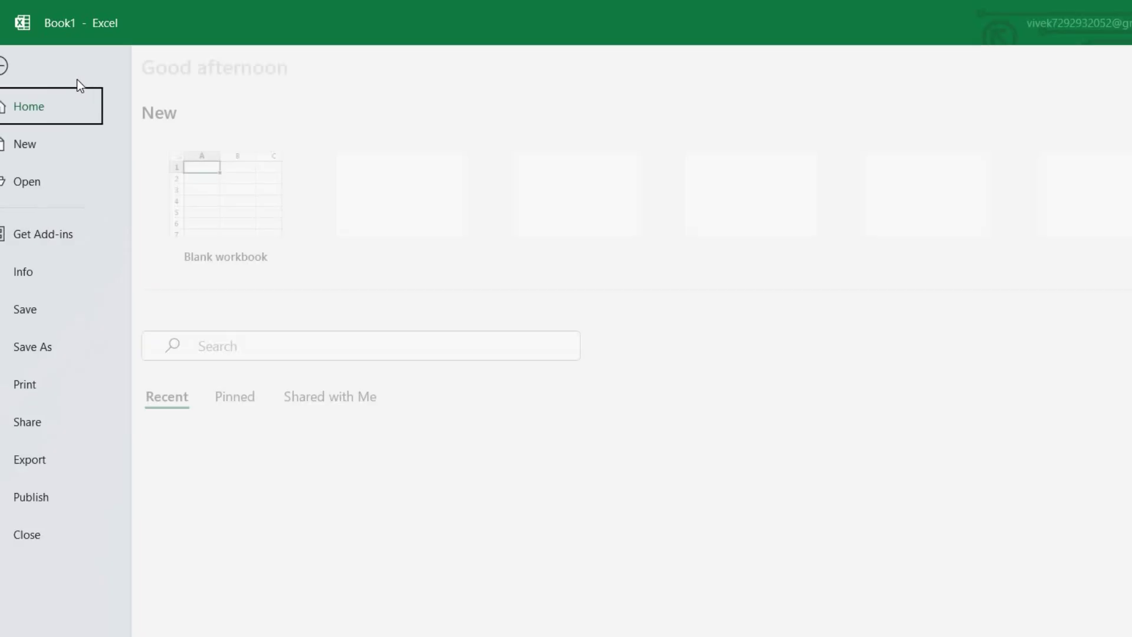
left_click(50, 309)
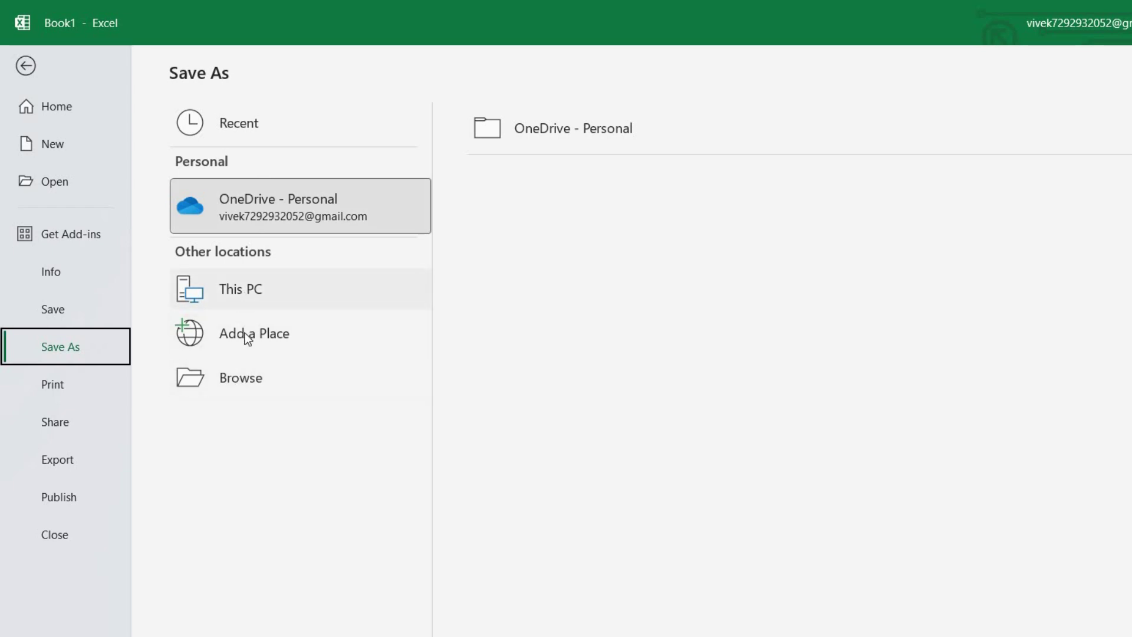
left_click(224, 290)
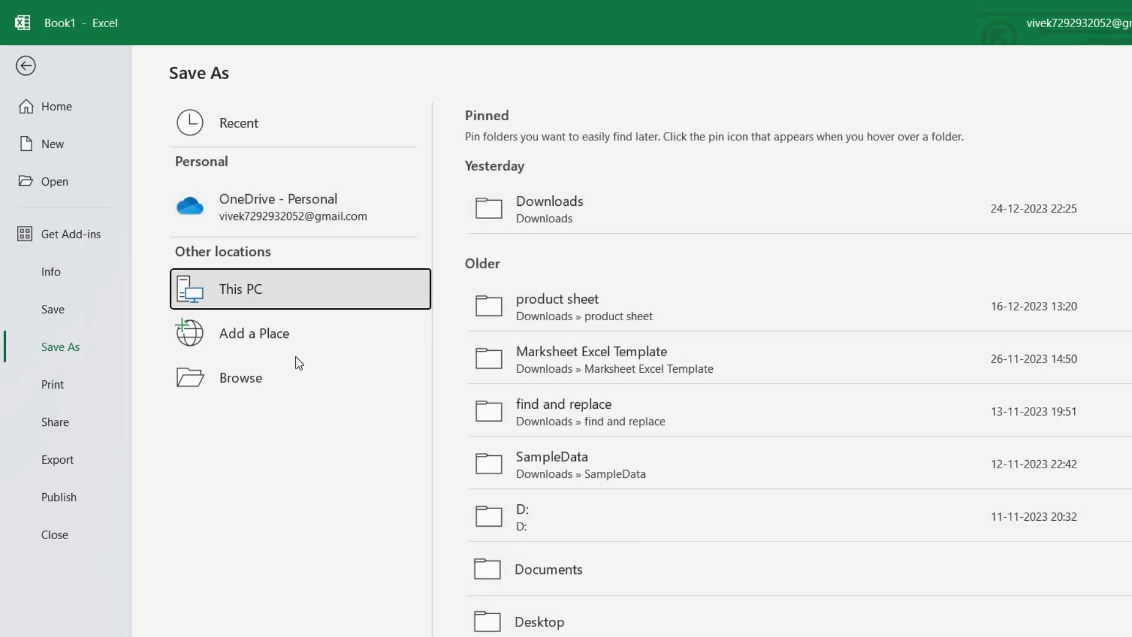
left_click(245, 382)
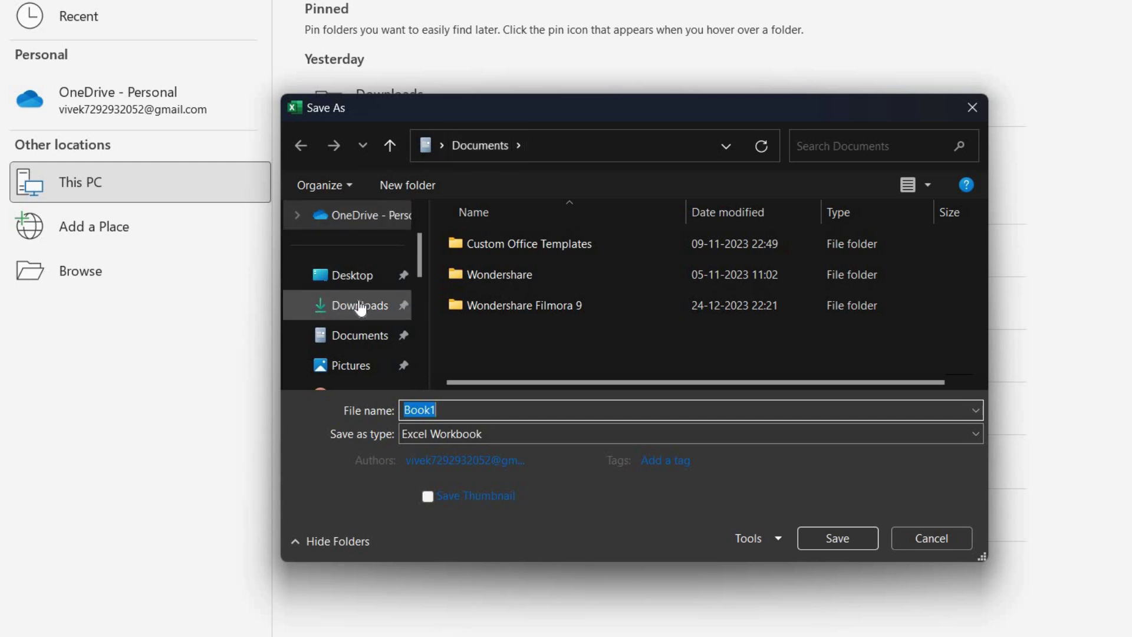
Step: Choose Downloads as the save location and name the file 'important data'
left_click(352, 307)
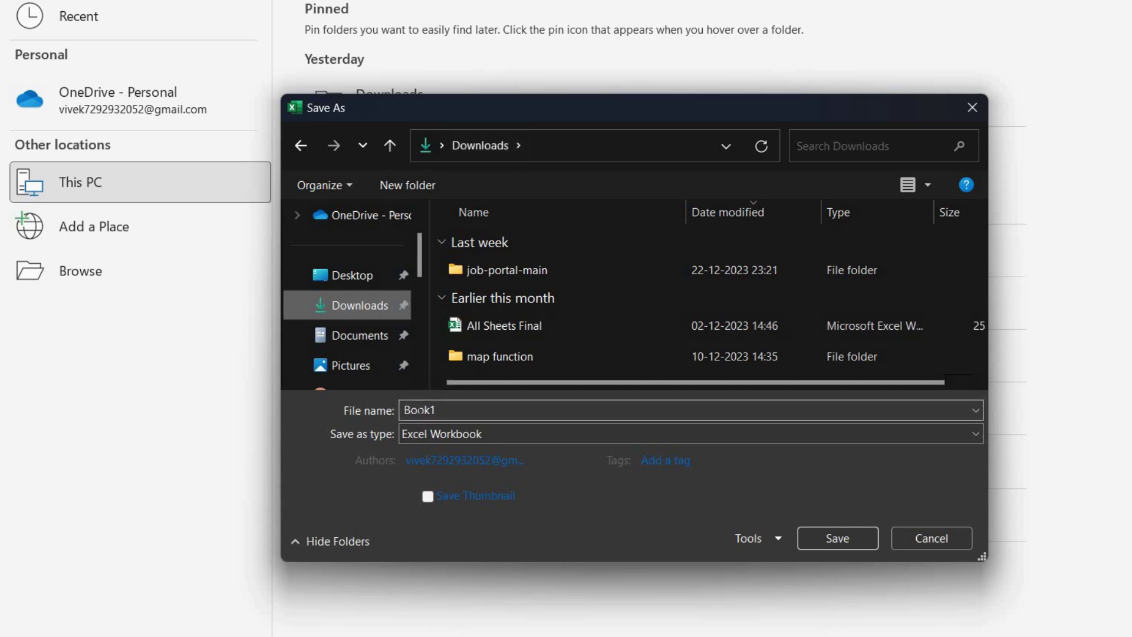
double_click(439, 410)
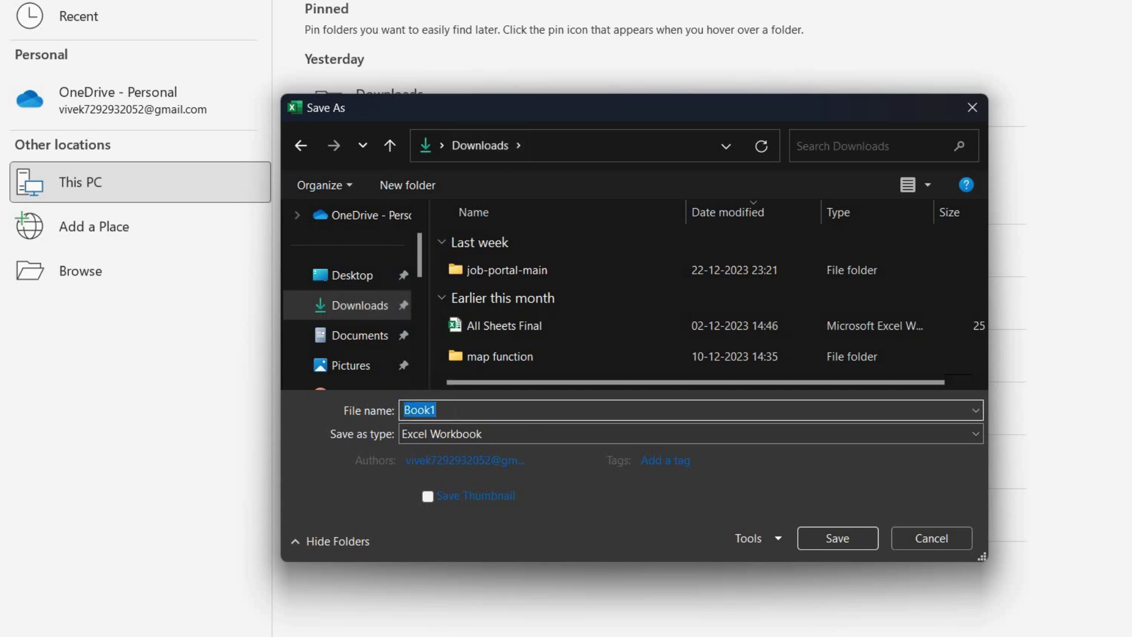
type("important data")
key("BackSpace")
key("BackSpace")
type("ta")
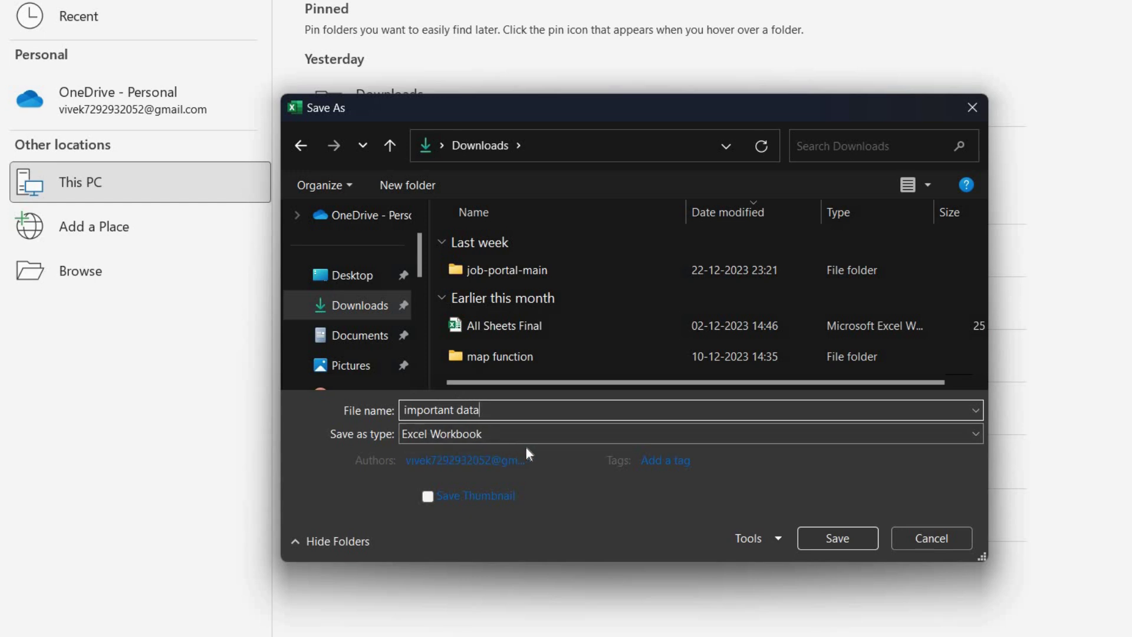
Step: Open Tools > General Options in Save As and move the dialog aside
left_click(759, 543)
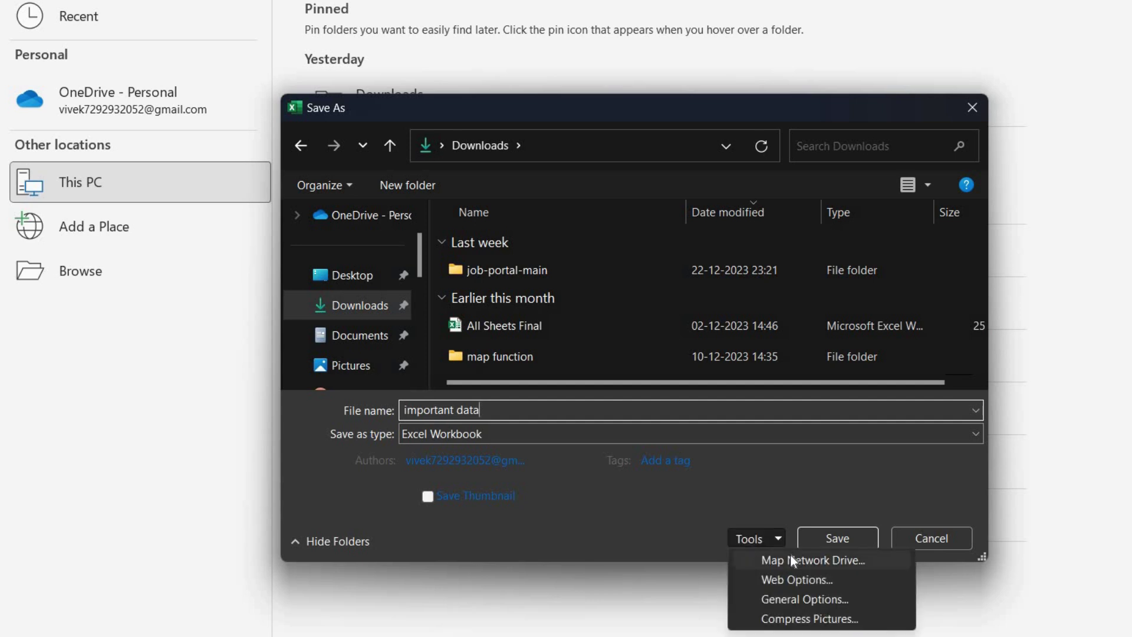
left_click(782, 597)
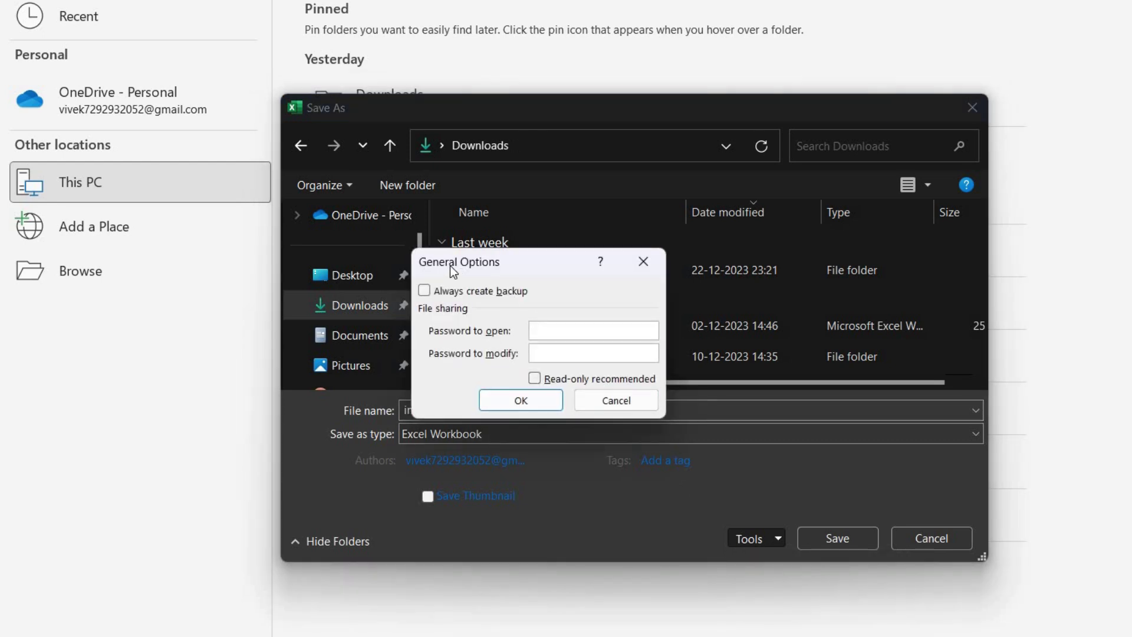
left_click_drag(529, 262, 584, 371)
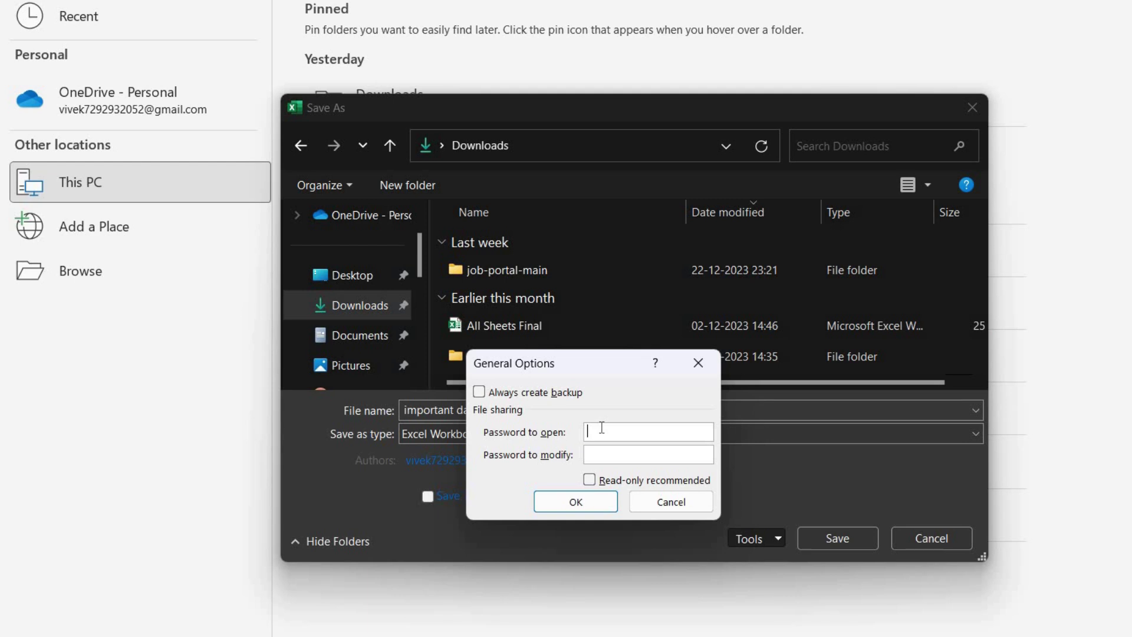
Step: Enter a password to open and a different password to modify, then accept
left_click(603, 456)
left_click(571, 503)
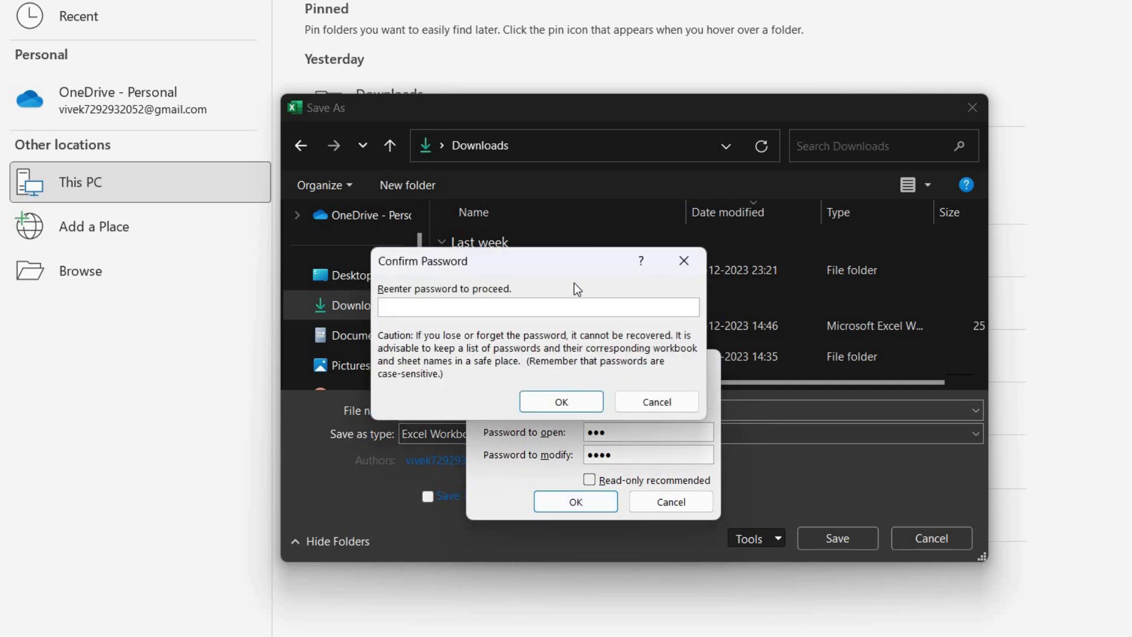
Step: Re-enter the open and modify passwords in the confirmation dialogs
left_click_drag(422, 263, 458, 258)
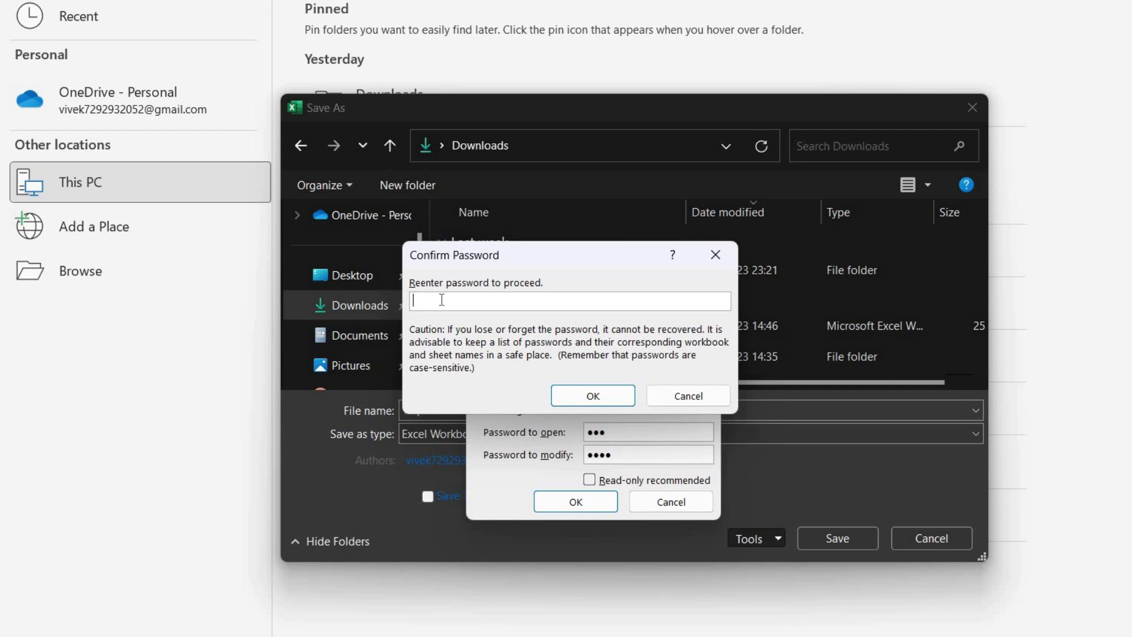
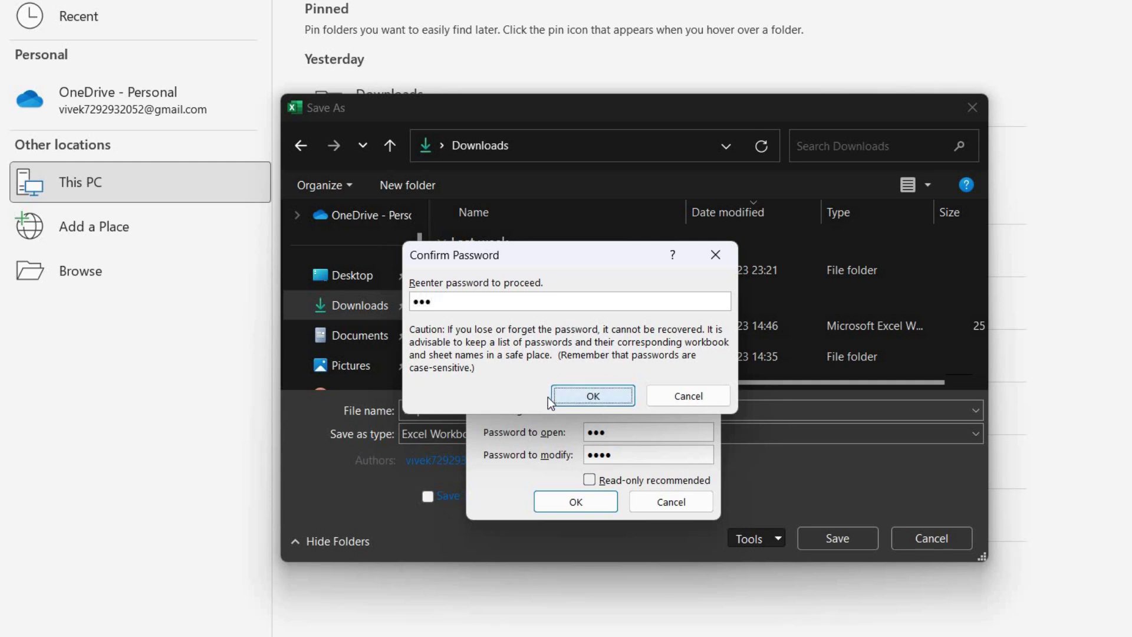
left_click(593, 397)
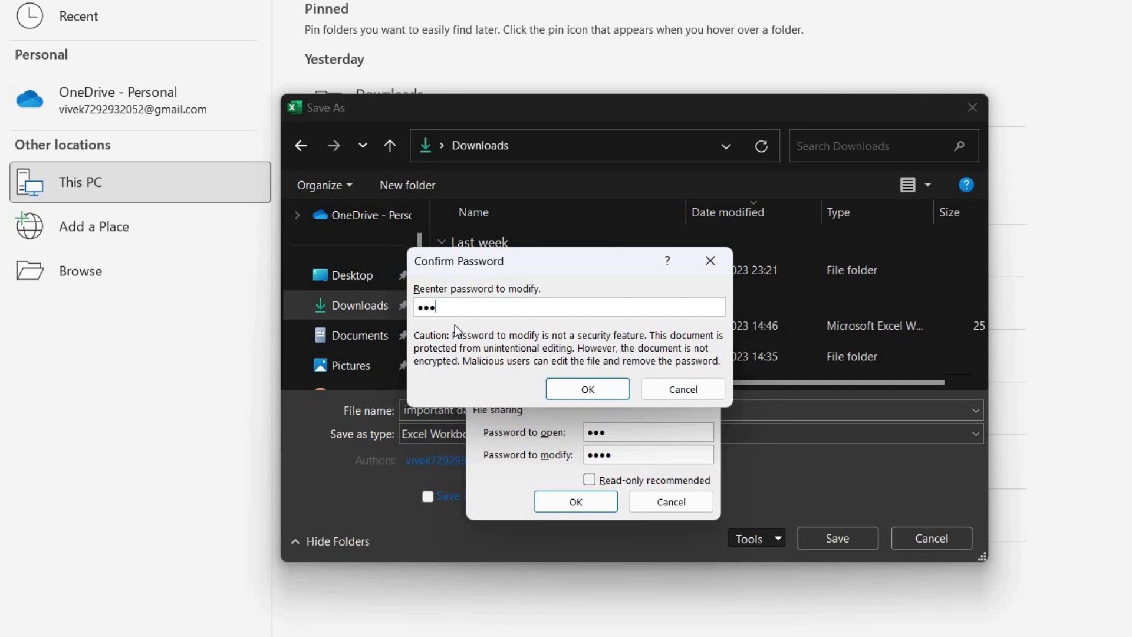
left_click(561, 389)
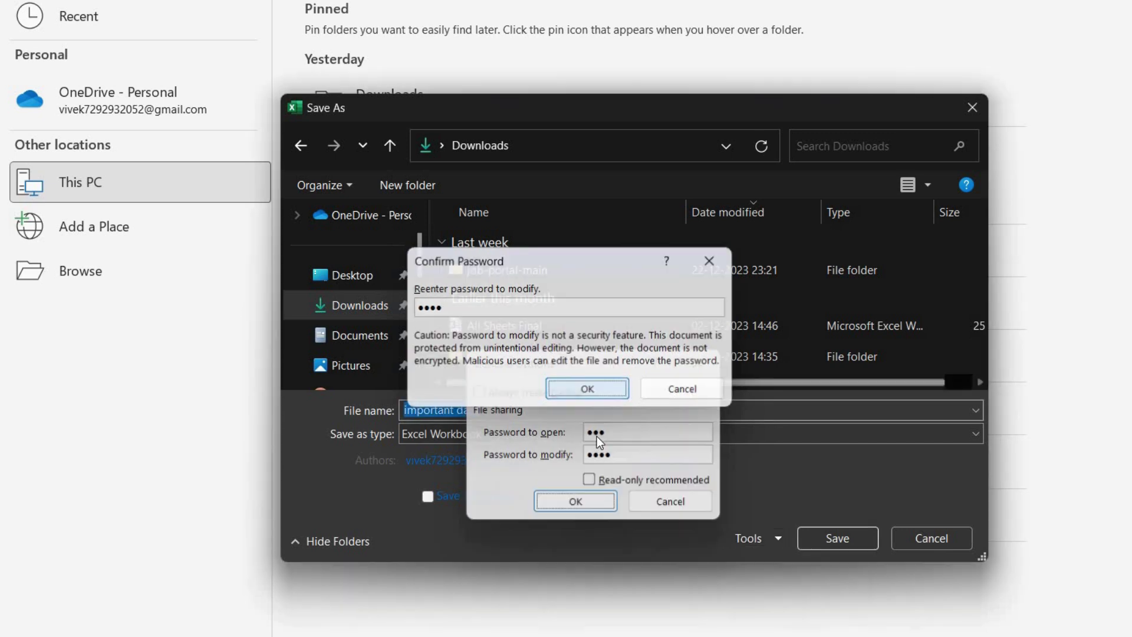
Step: Save the protected workbook to Downloads, then relaunch Excel and maximize its start window
left_click(835, 544)
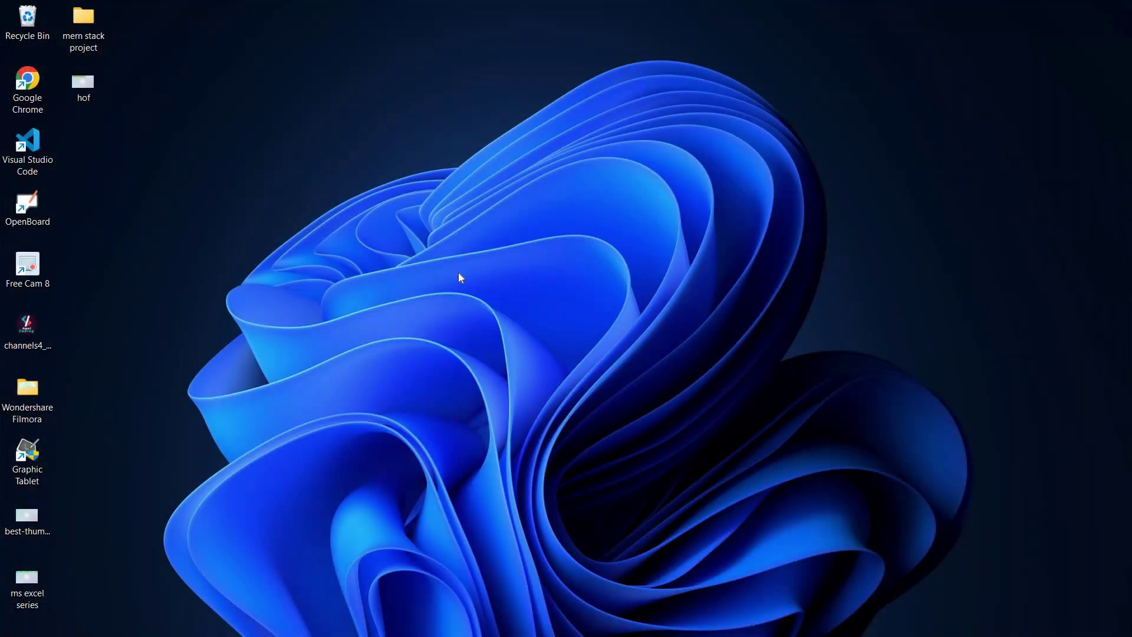
key("super+r")
key("Return")
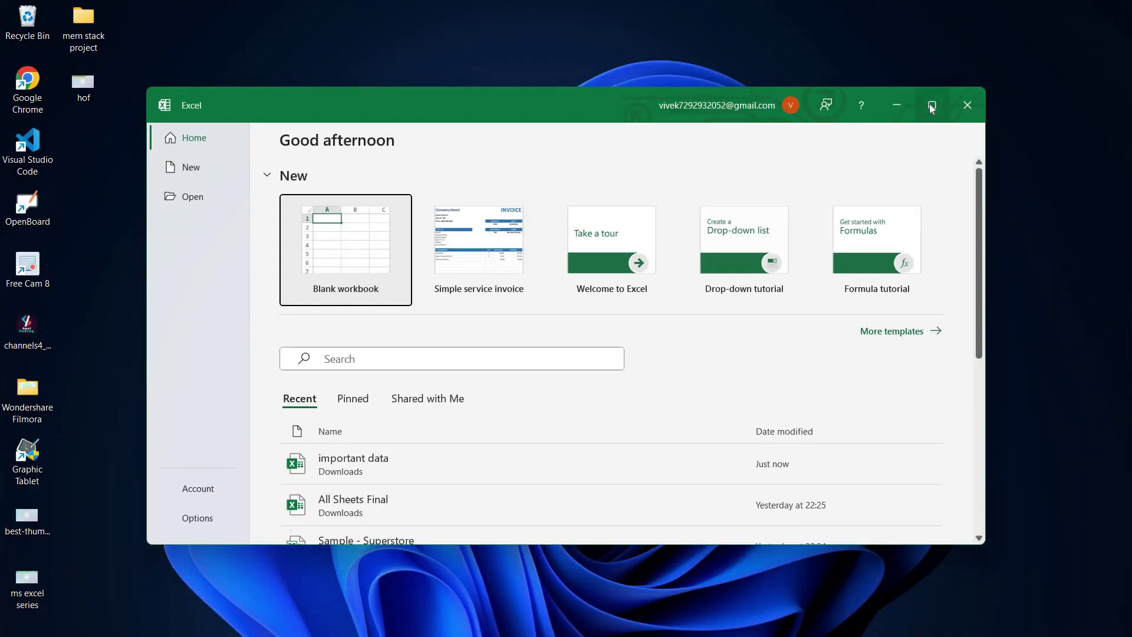
left_click(931, 105)
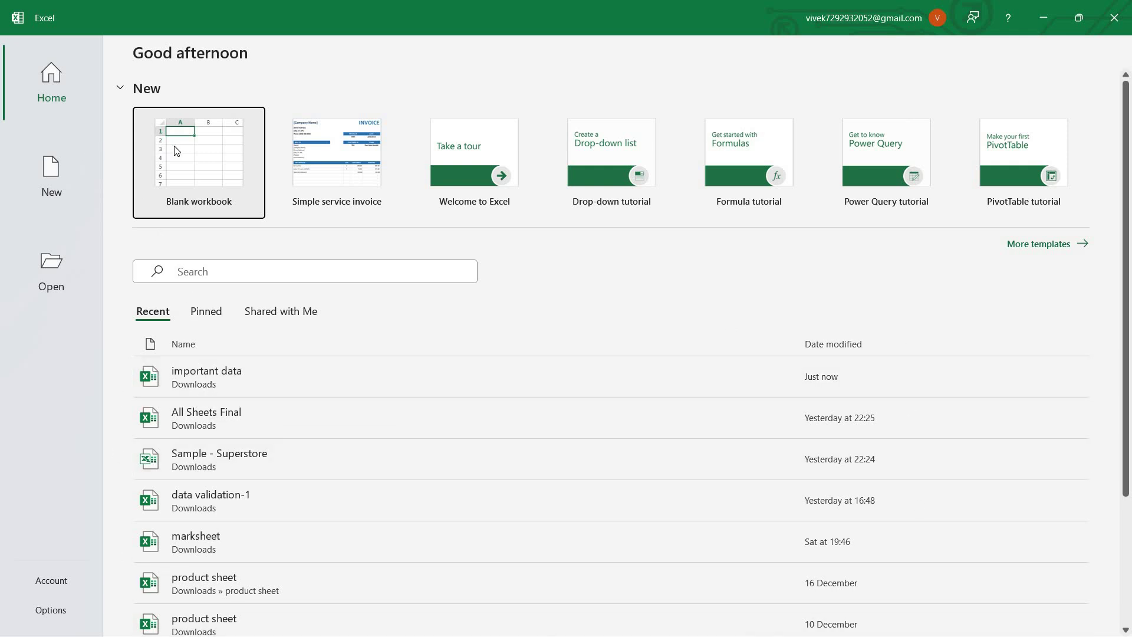
Step: Open 'important data' from the Downloads folder to reach its password prompt
left_click(59, 285)
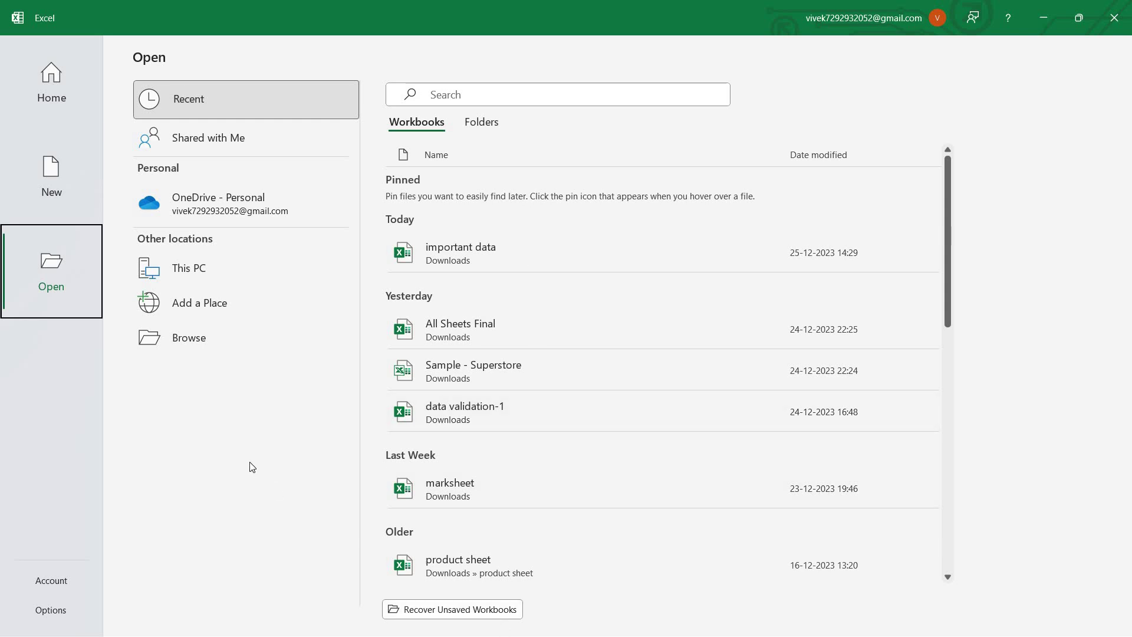
left_click(174, 341)
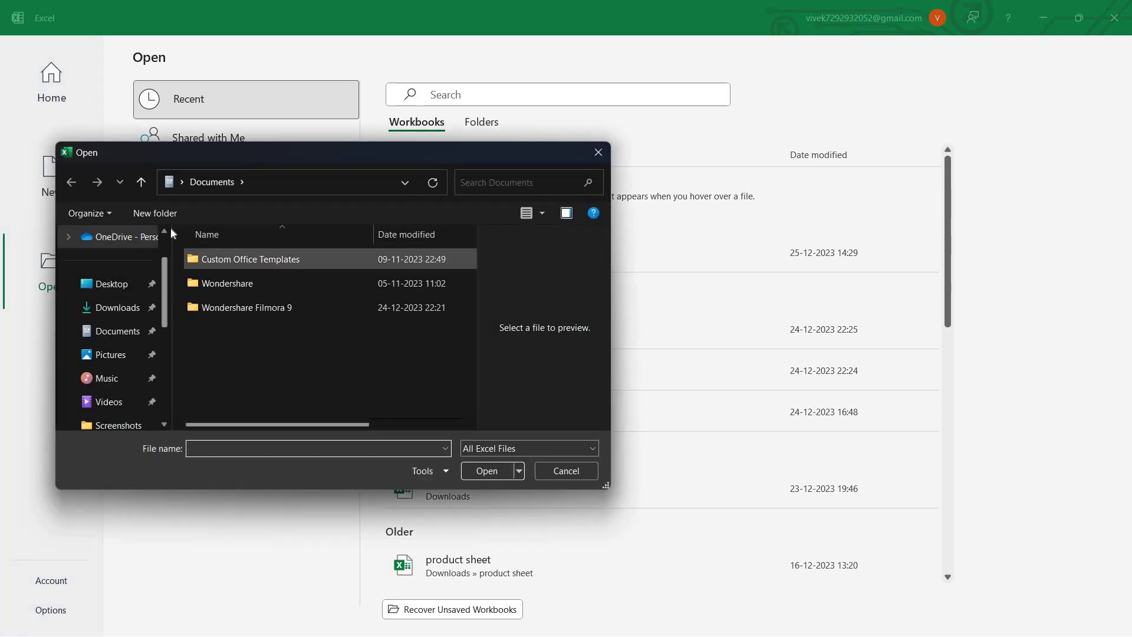
left_click(118, 309)
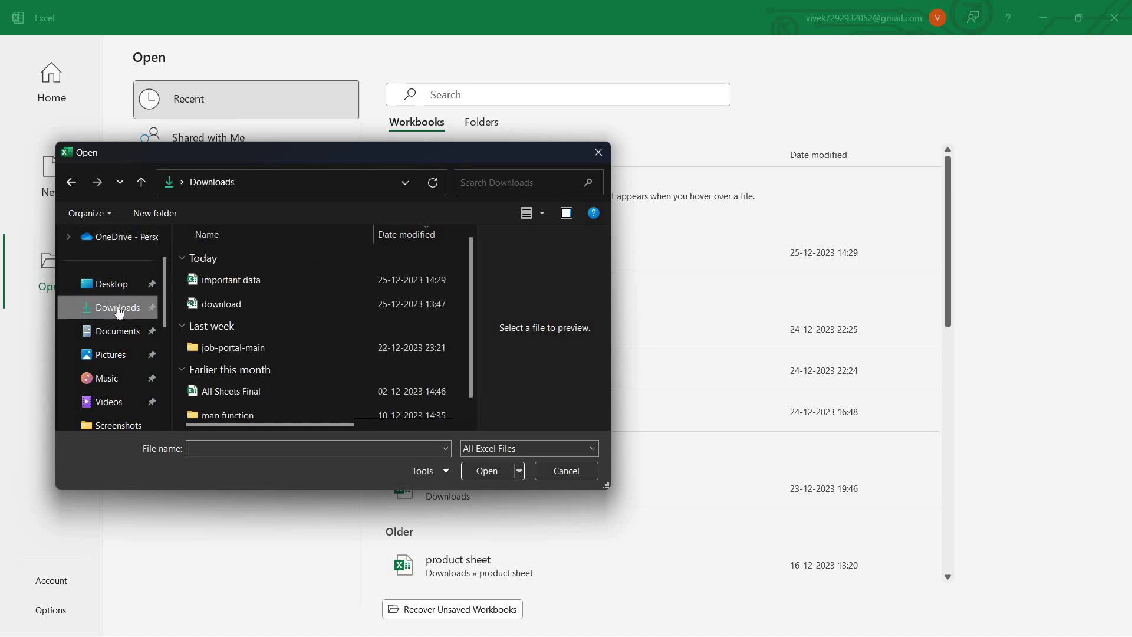
left_click(211, 280)
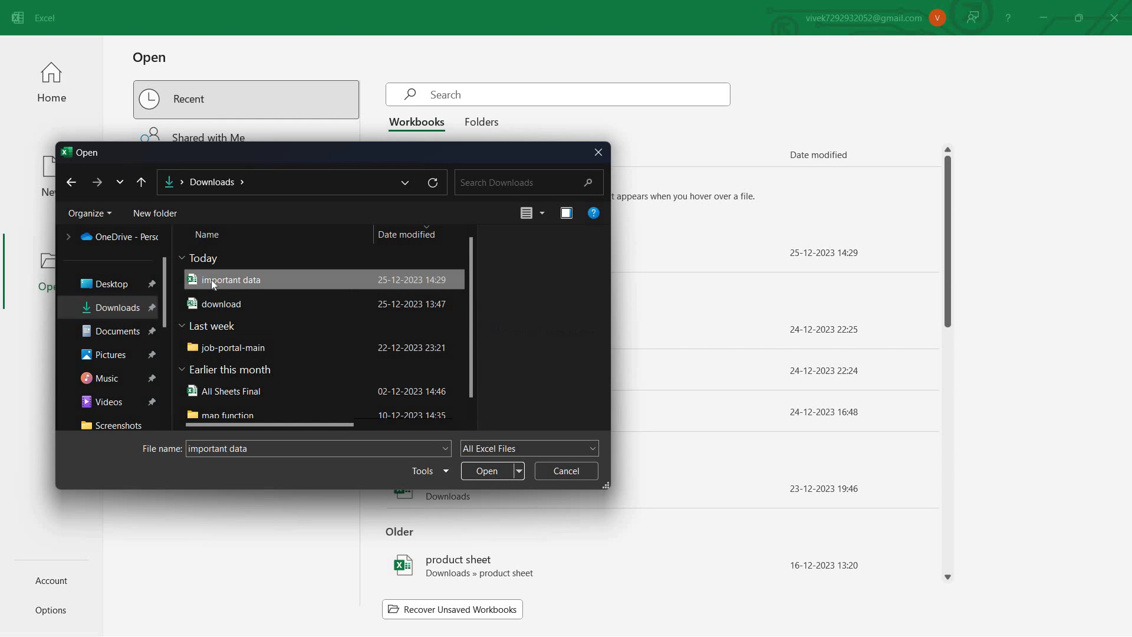
left_click(484, 472)
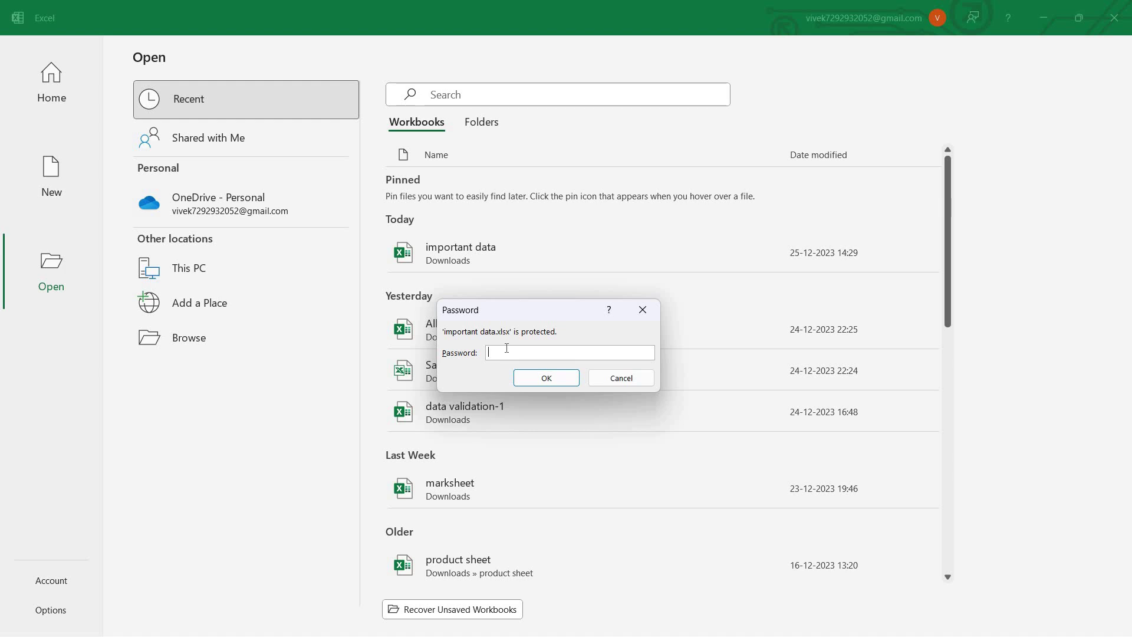
Step: Submit an incorrect open password and dismiss the incorrect-password error
left_click(547, 377)
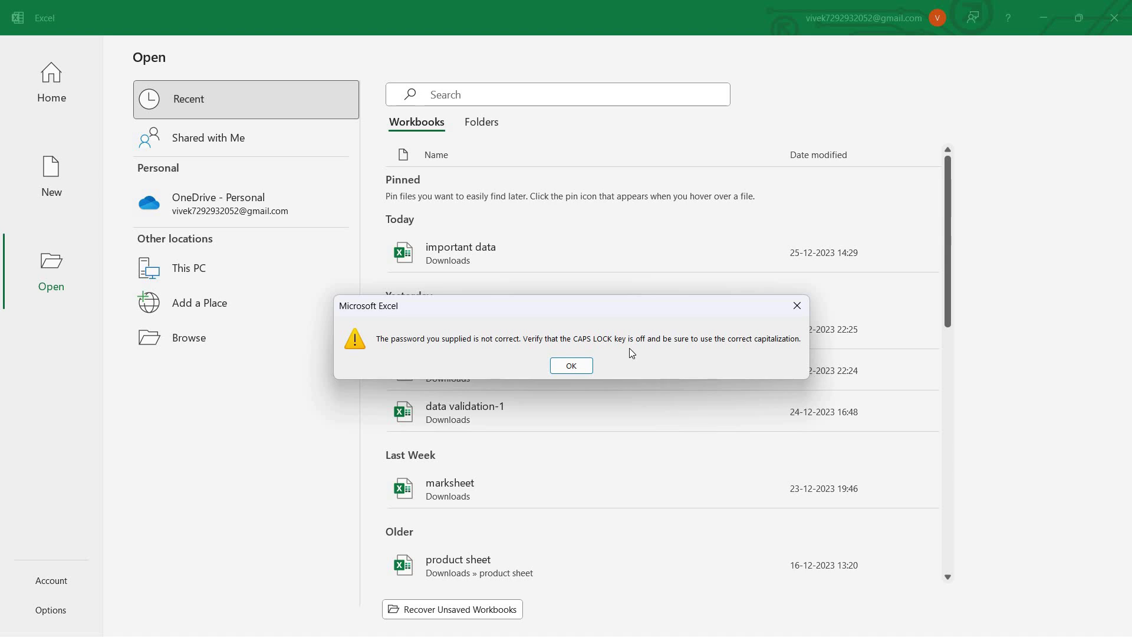
left_click(571, 366)
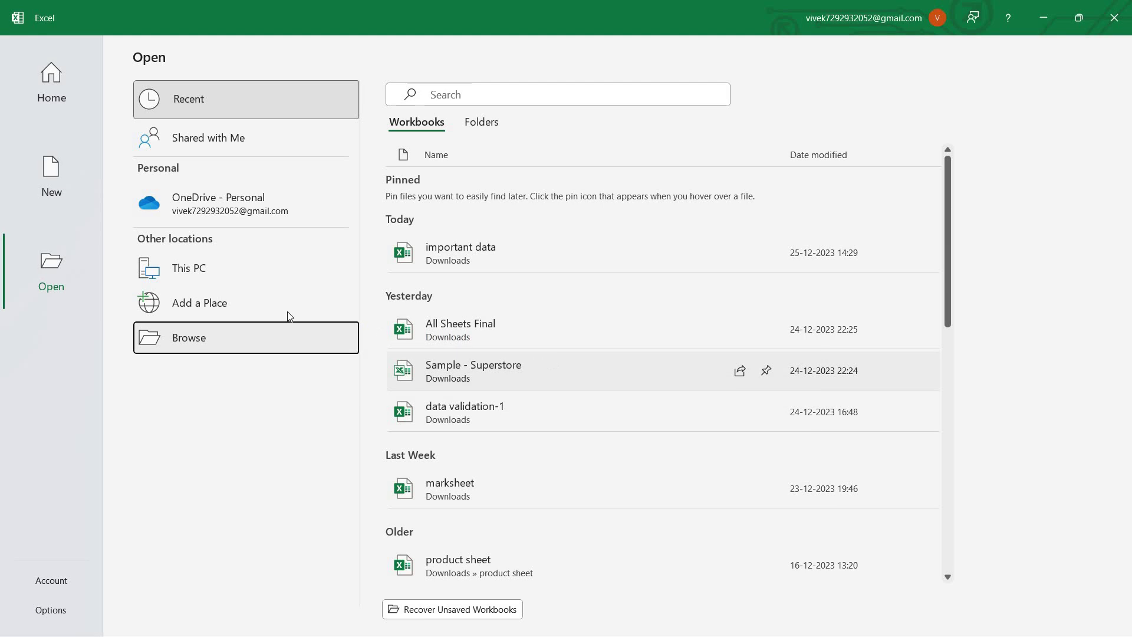
Step: Reopen 'important data' from Downloads and enter the correct open password
left_click(210, 347)
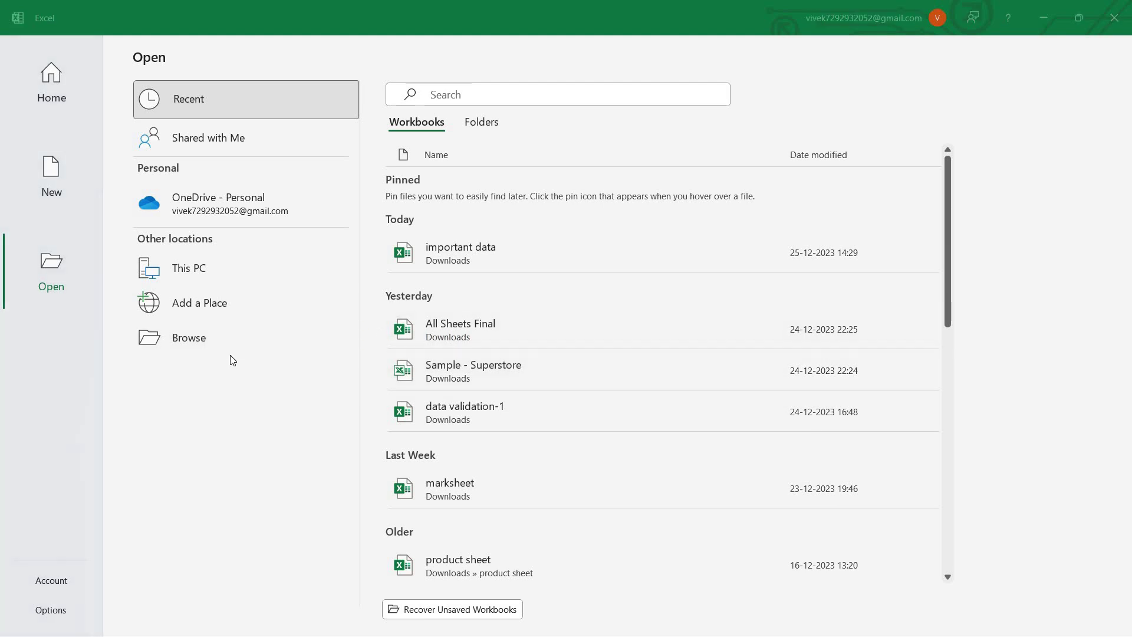
left_click(224, 280)
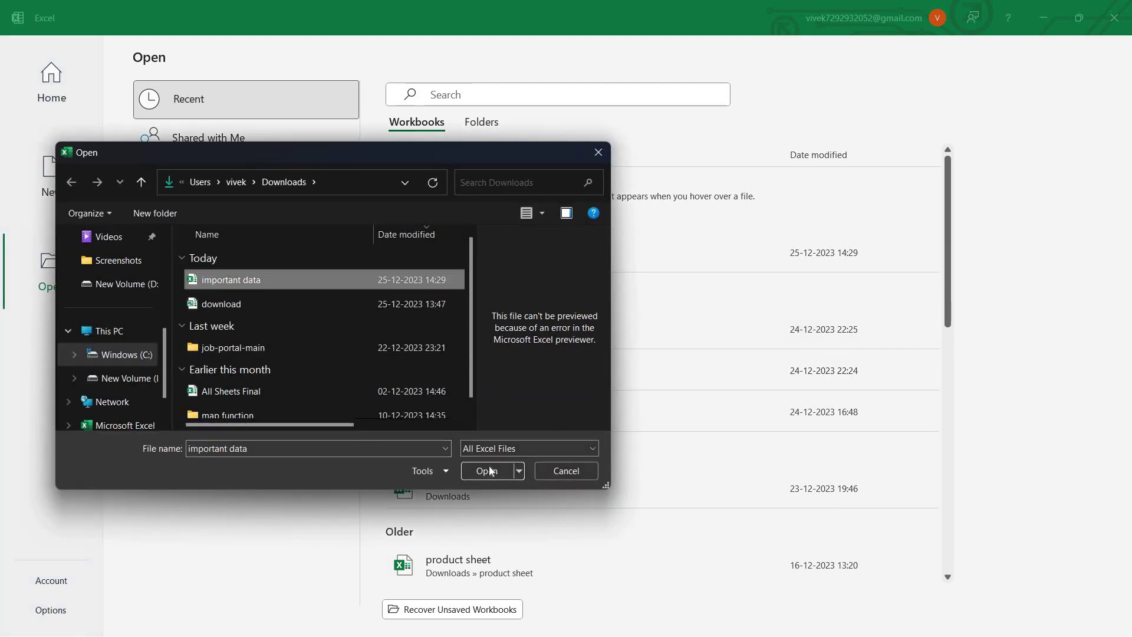
left_click(503, 471)
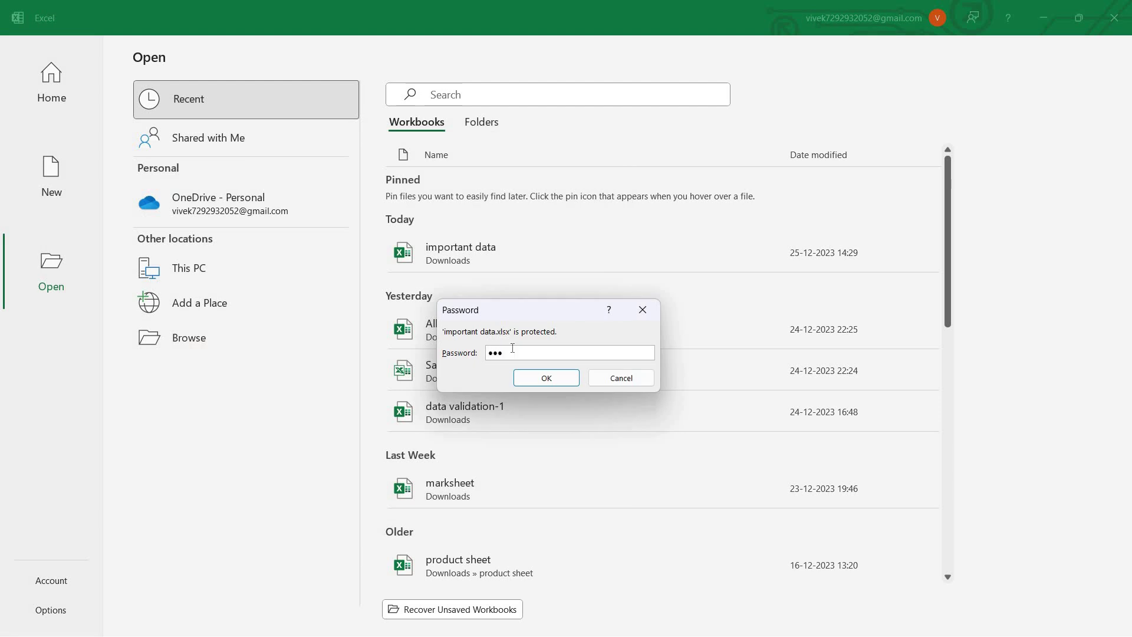
left_click(538, 383)
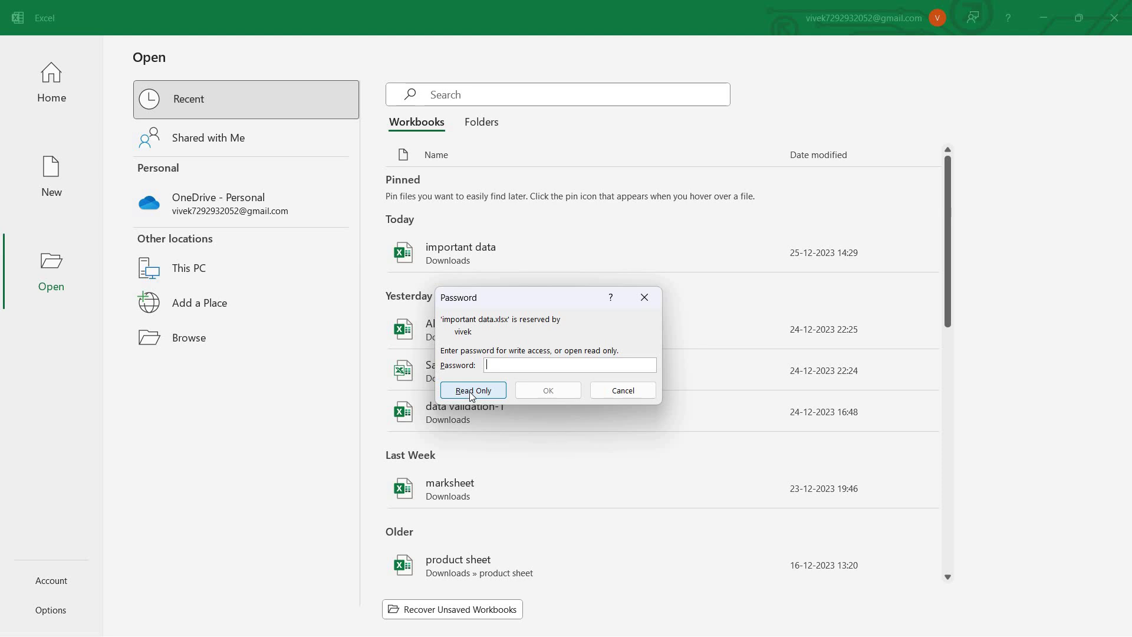
Step: Open the workbook read-only and enter 1234 in B3 and 451 in B4
left_click(472, 394)
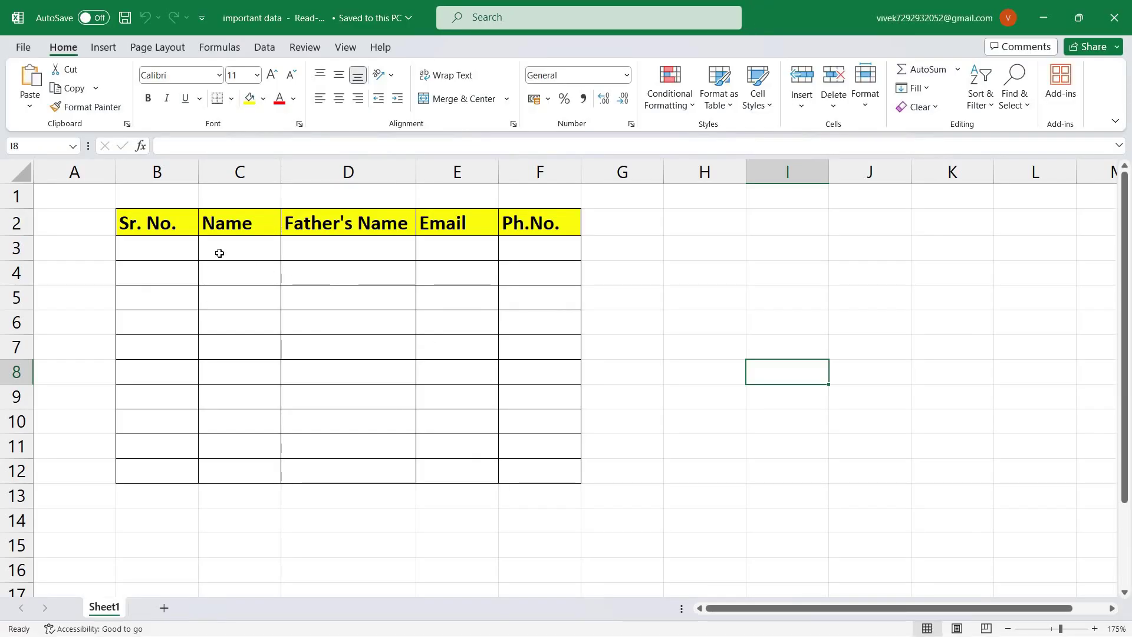
left_click(170, 252)
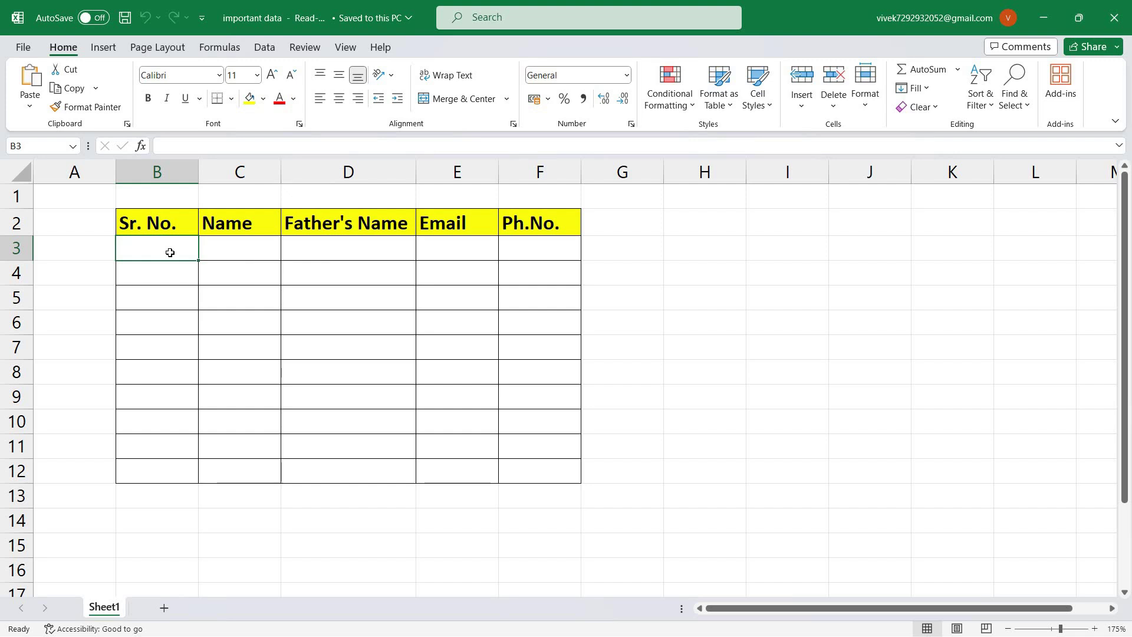
type("123")
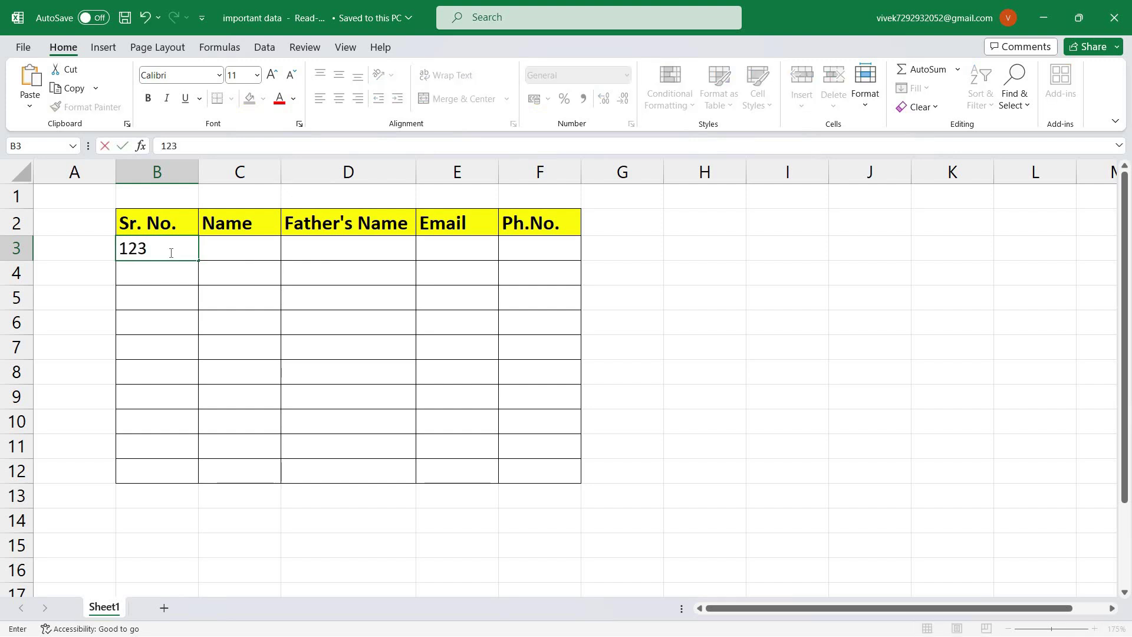
type("4")
key("Return")
type("451")
key("Return")
key("Up")
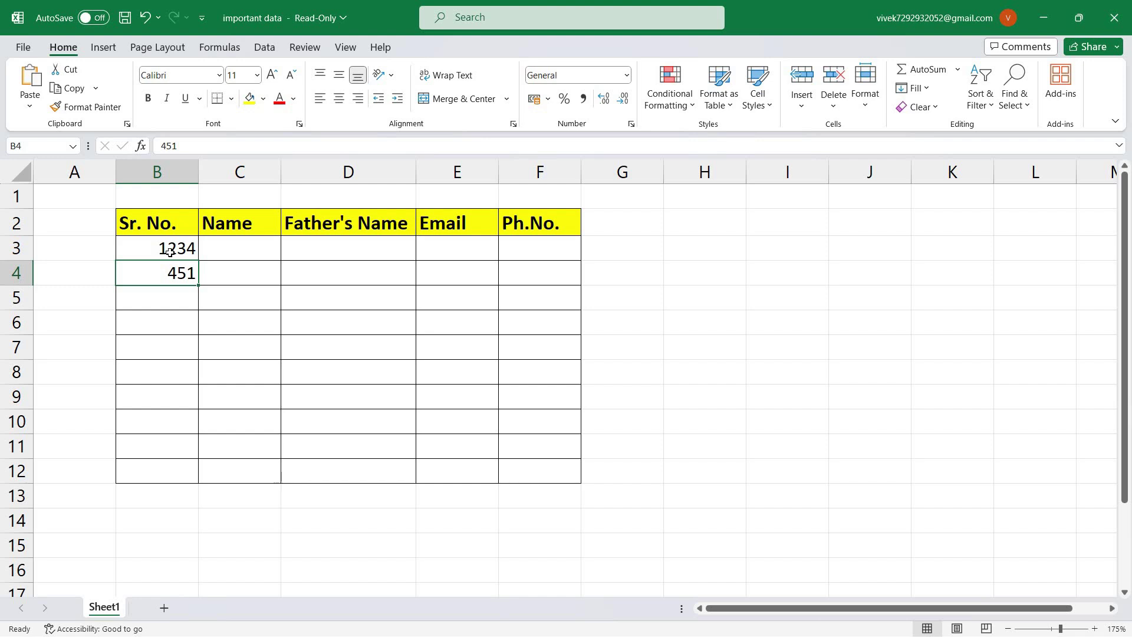
Step: Try saving the read-only workbook, dismiss the warning, and return to the sheet
left_click(23, 47)
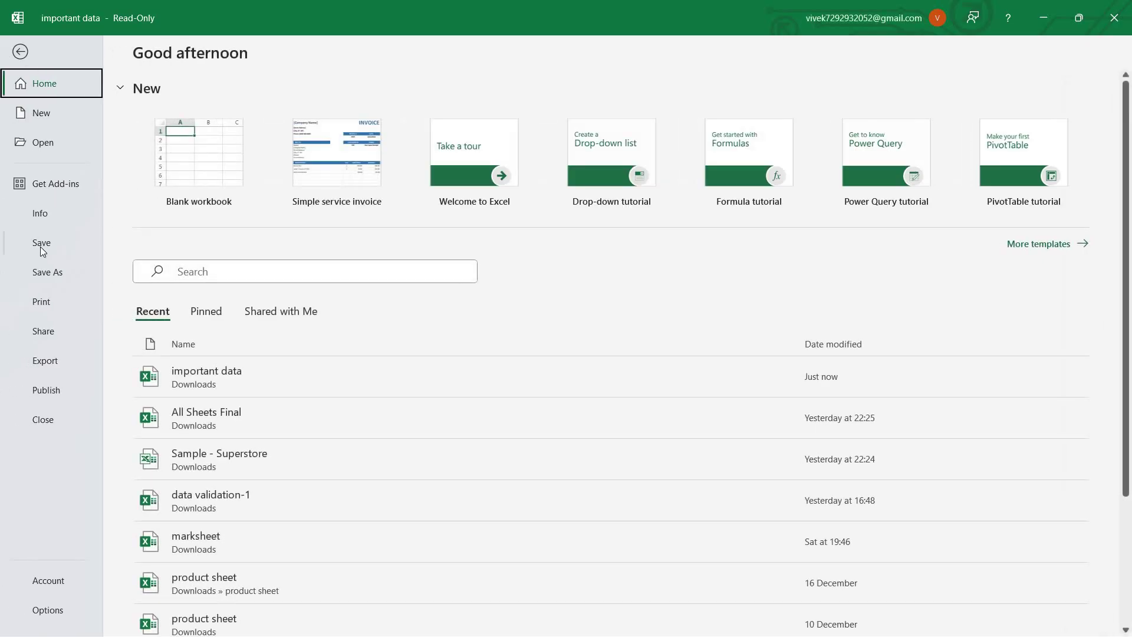
left_click(41, 243)
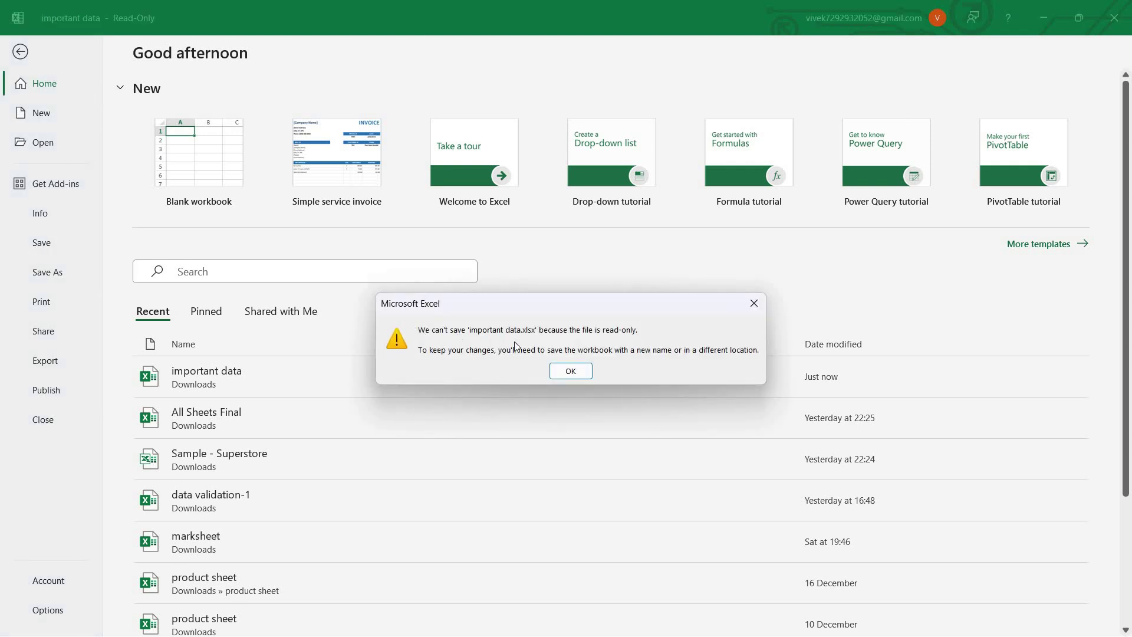
left_click(576, 372)
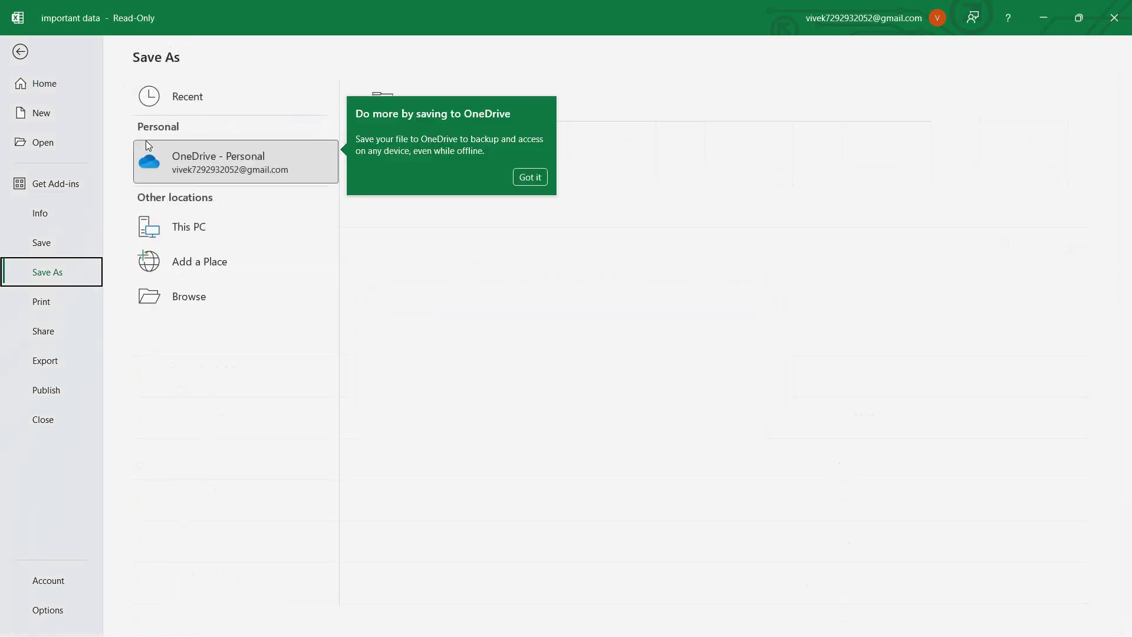
left_click(20, 52)
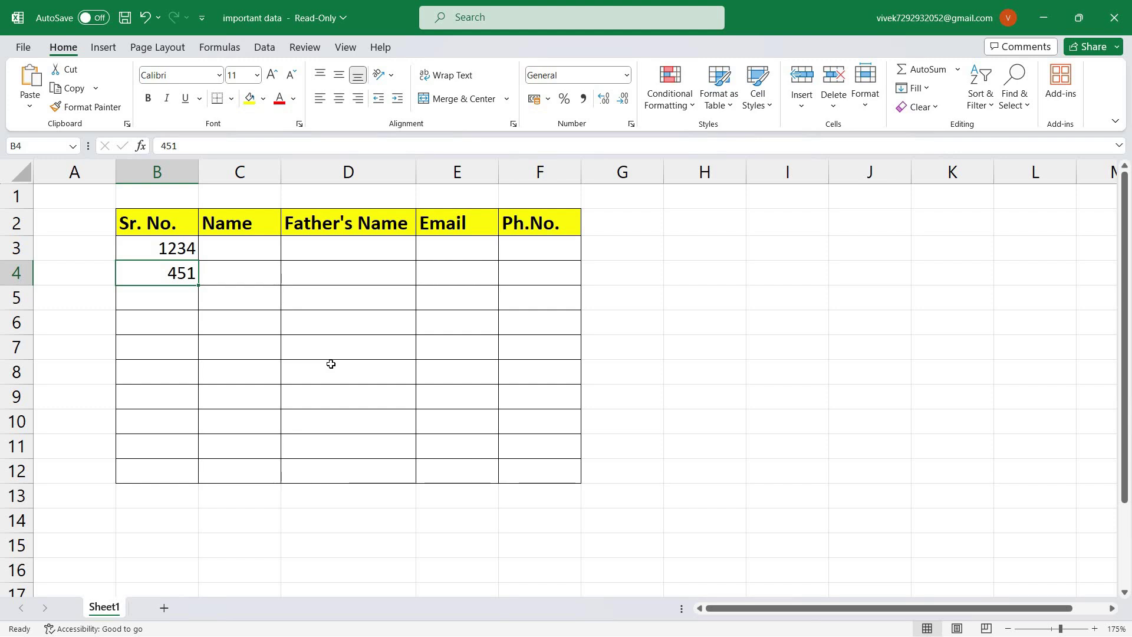
Step: Close the workbook, cancel the Save As copy, and discard the changes
left_click(1121, 22)
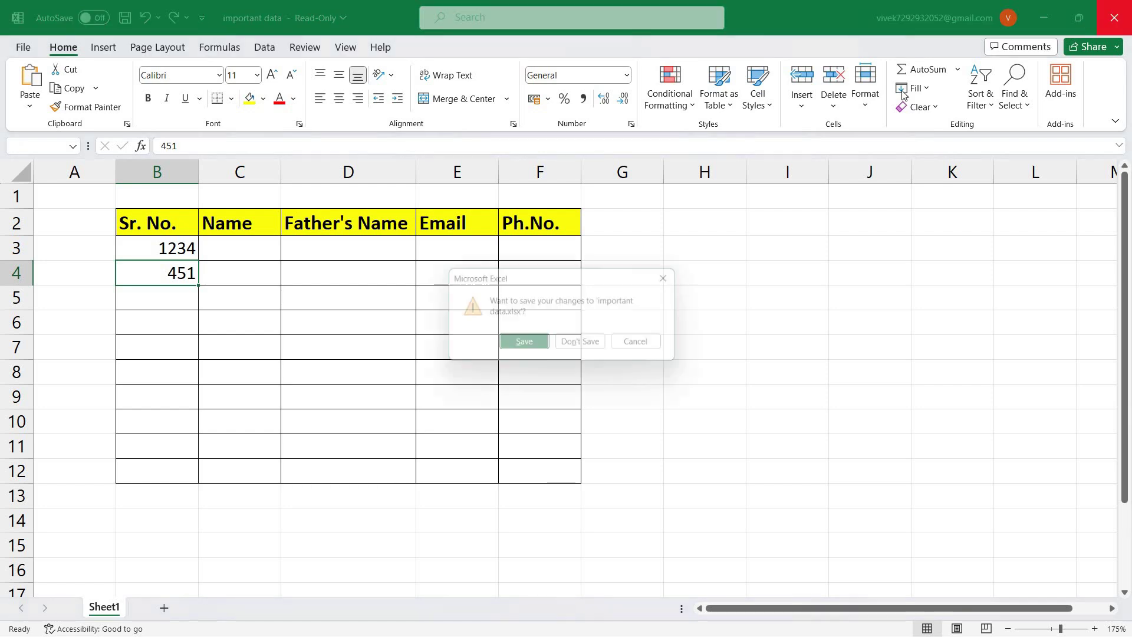
left_click(525, 346)
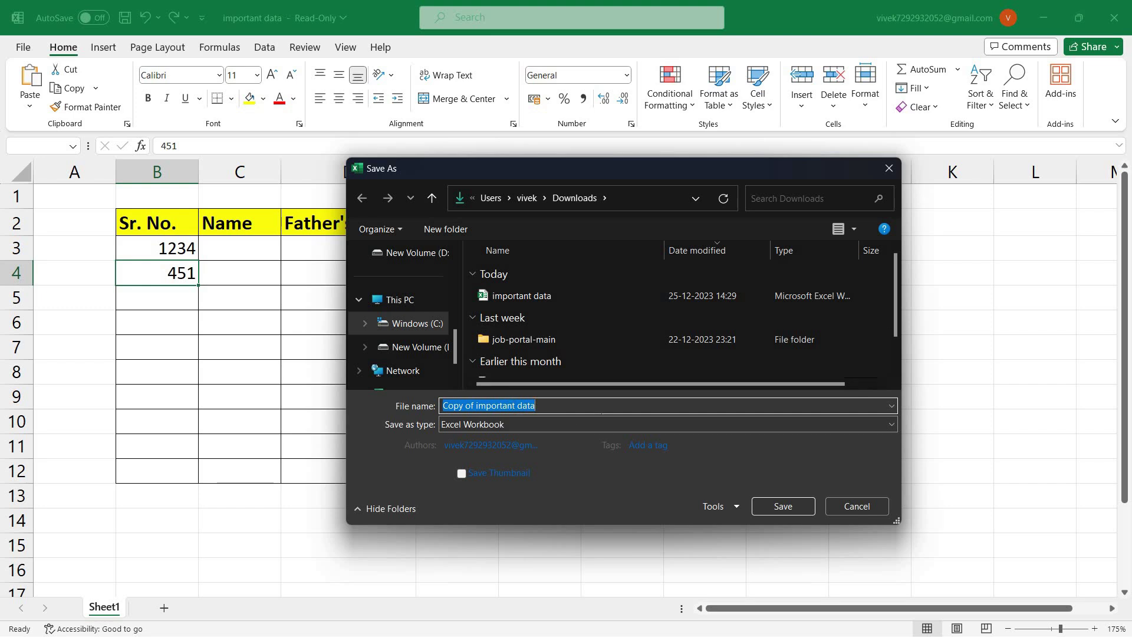
left_click(854, 508)
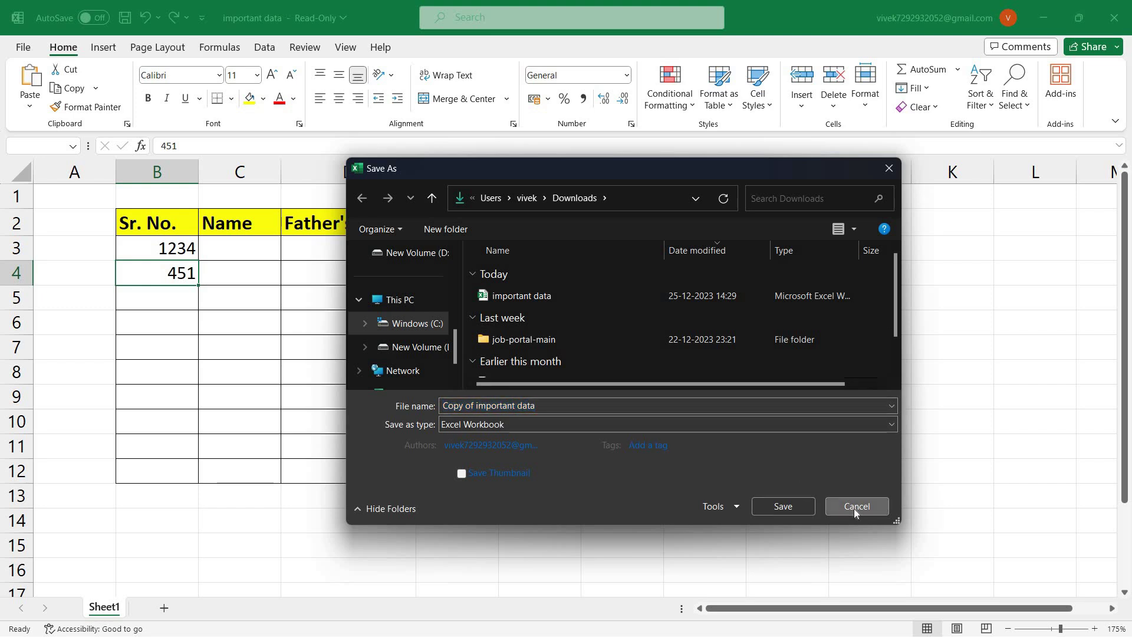
left_click(854, 509)
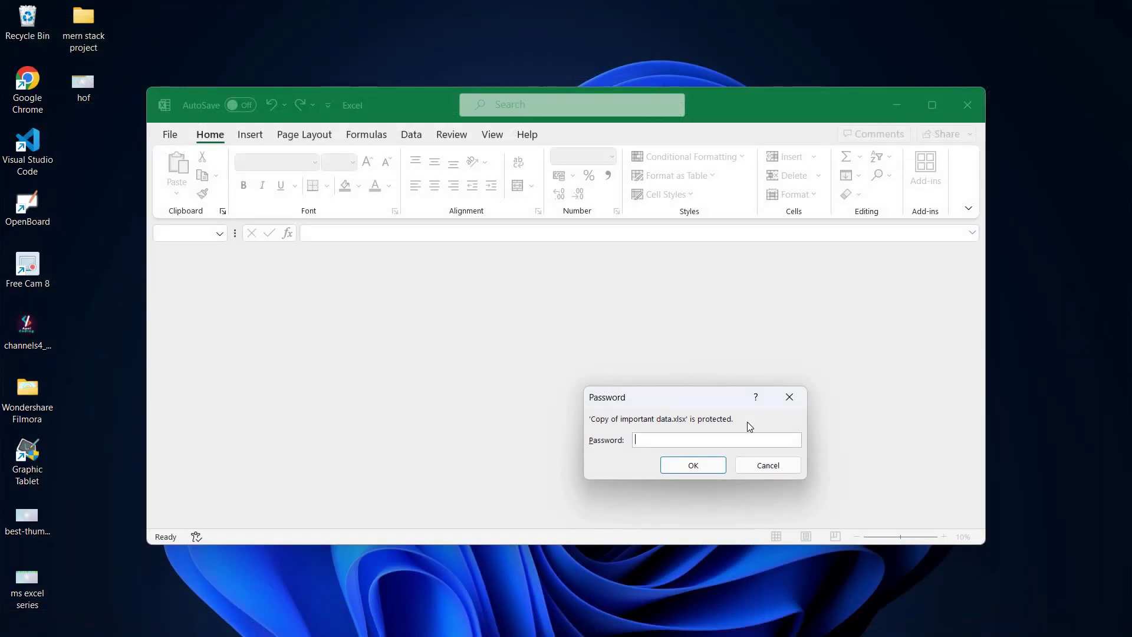
Step: Dismiss the leftover password prompt and relaunch Excel with a blank workbook
left_click(768, 465)
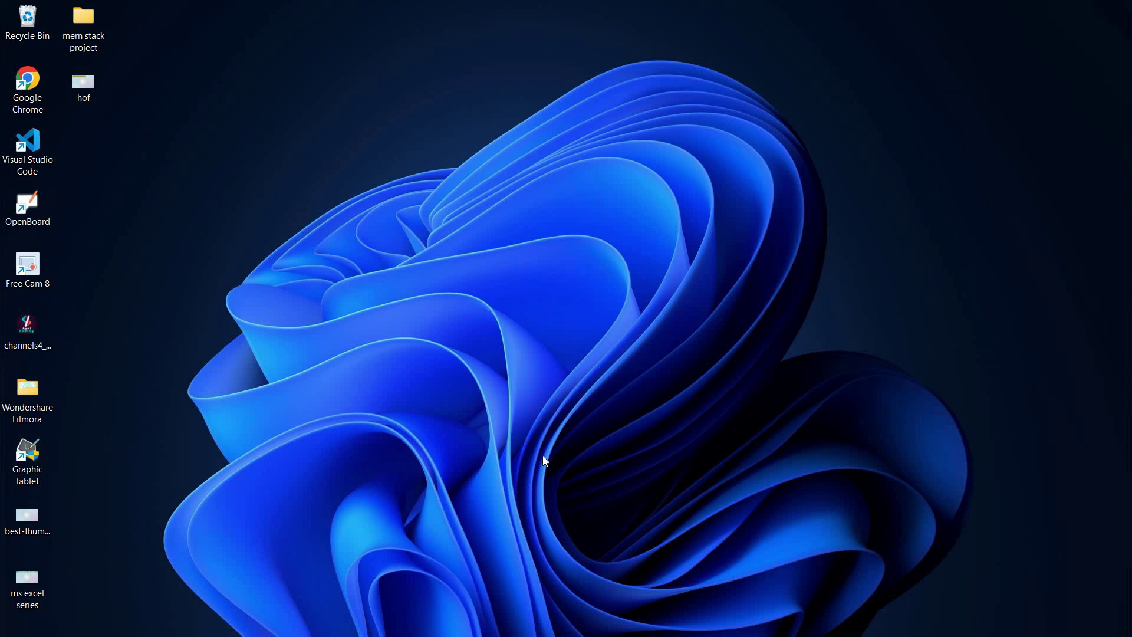
key("super+r")
left_click(533, 378)
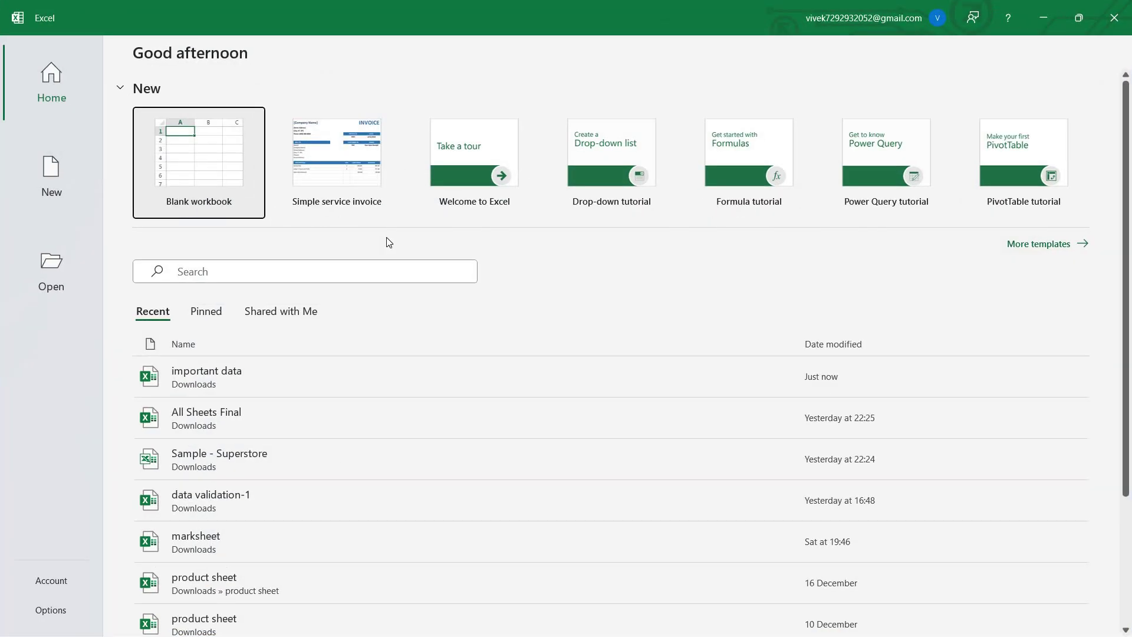
left_click(220, 169)
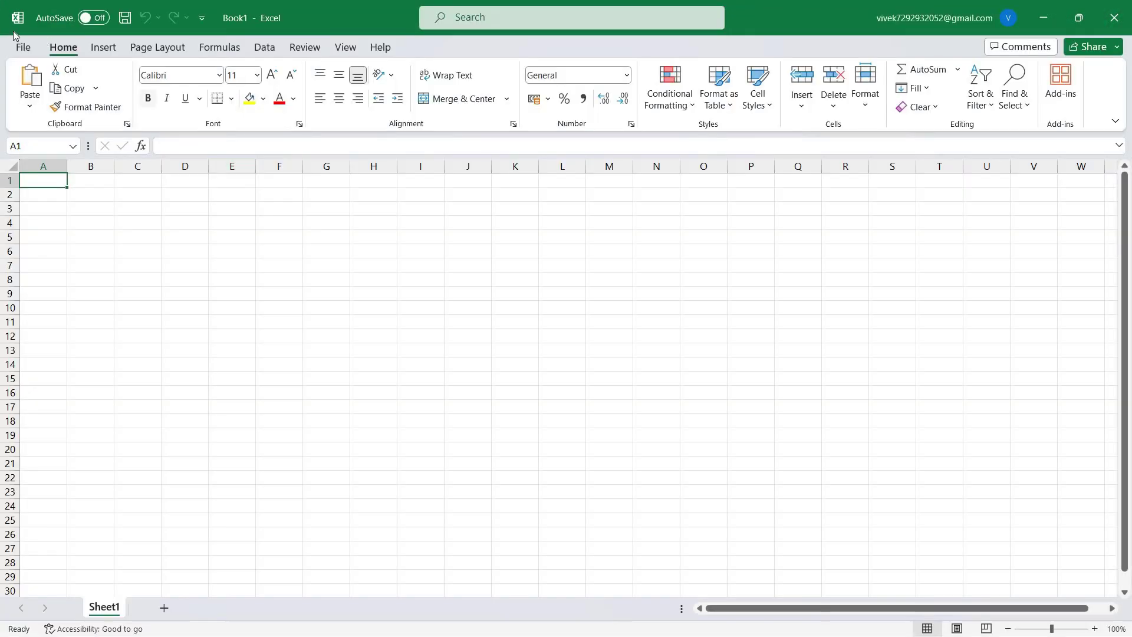
Step: Open the 'important data' workbook from the Downloads folder
left_click(20, 46)
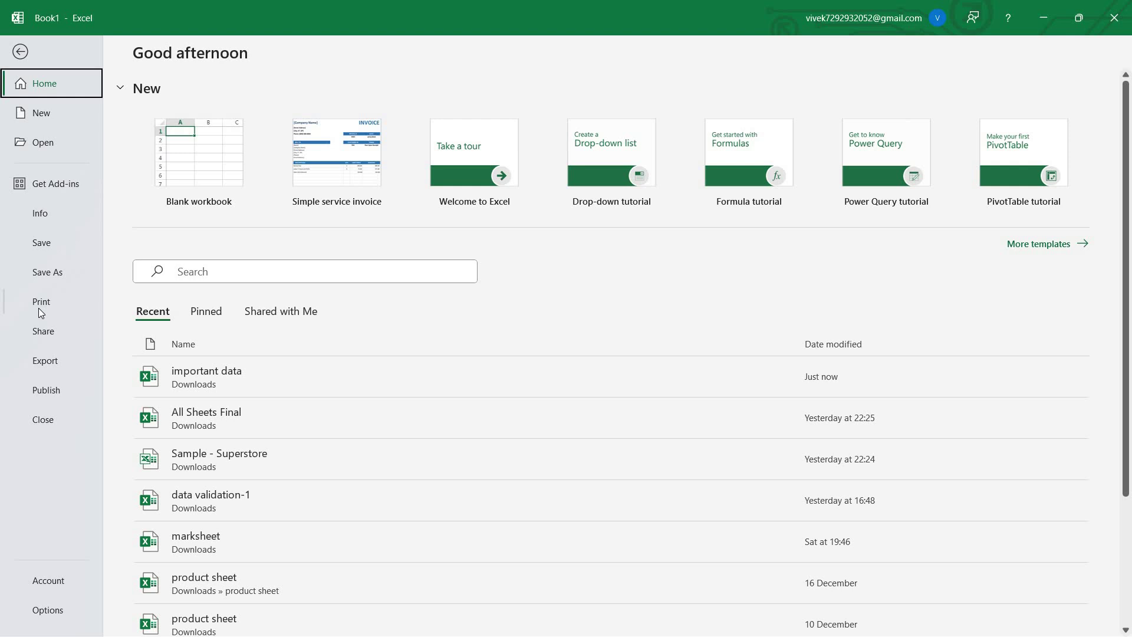
left_click(46, 143)
left_click(171, 337)
left_click(120, 307)
left_click(239, 281)
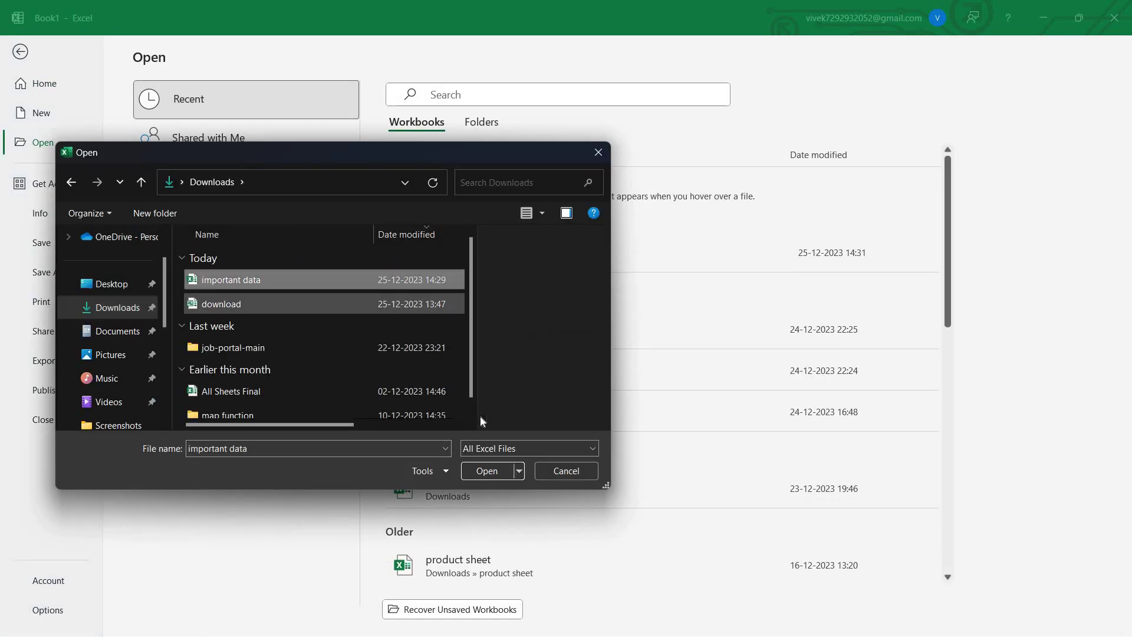
left_click(481, 470)
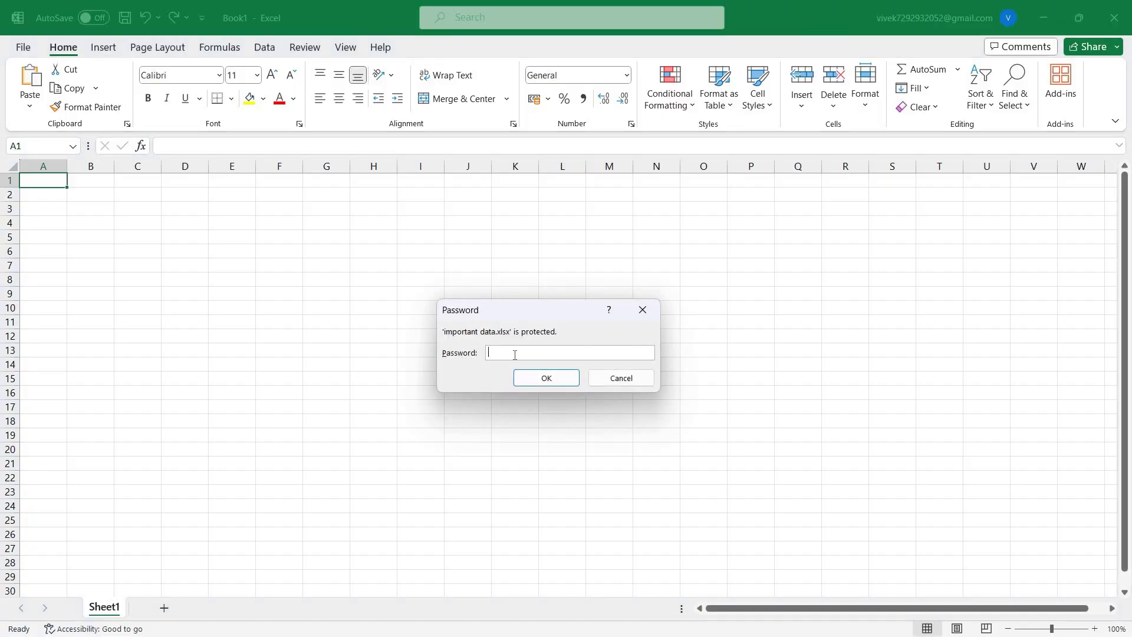
Step: Enter the workbook's open password, then type its modify password
left_click(557, 383)
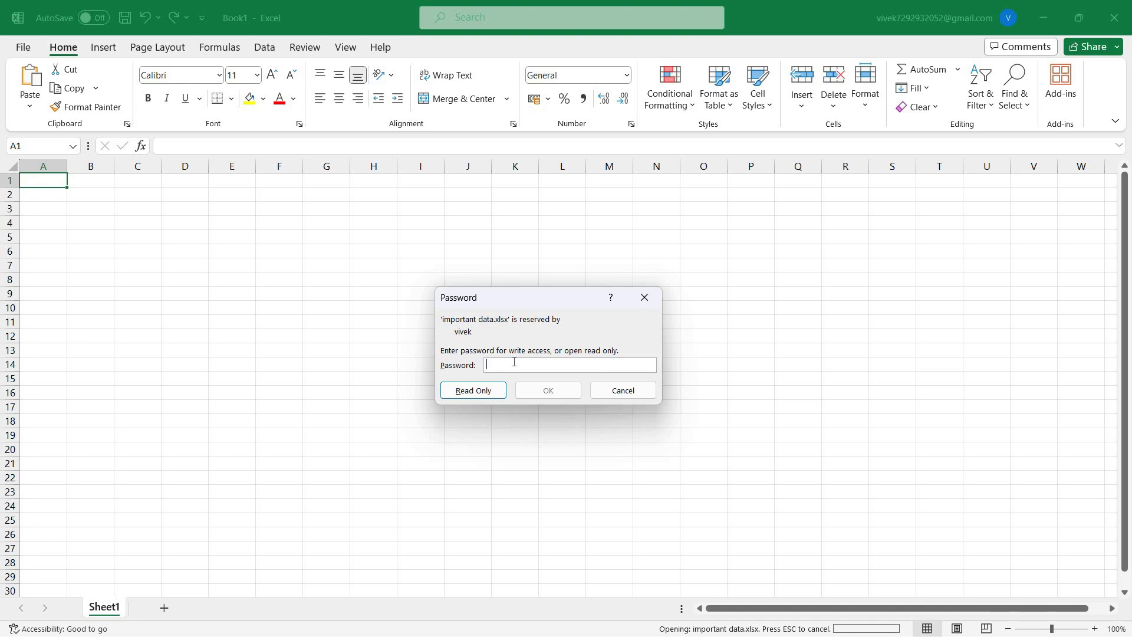
Step: Accept the modify password, close the blank Book1, and maximize the important data window
left_click(528, 394)
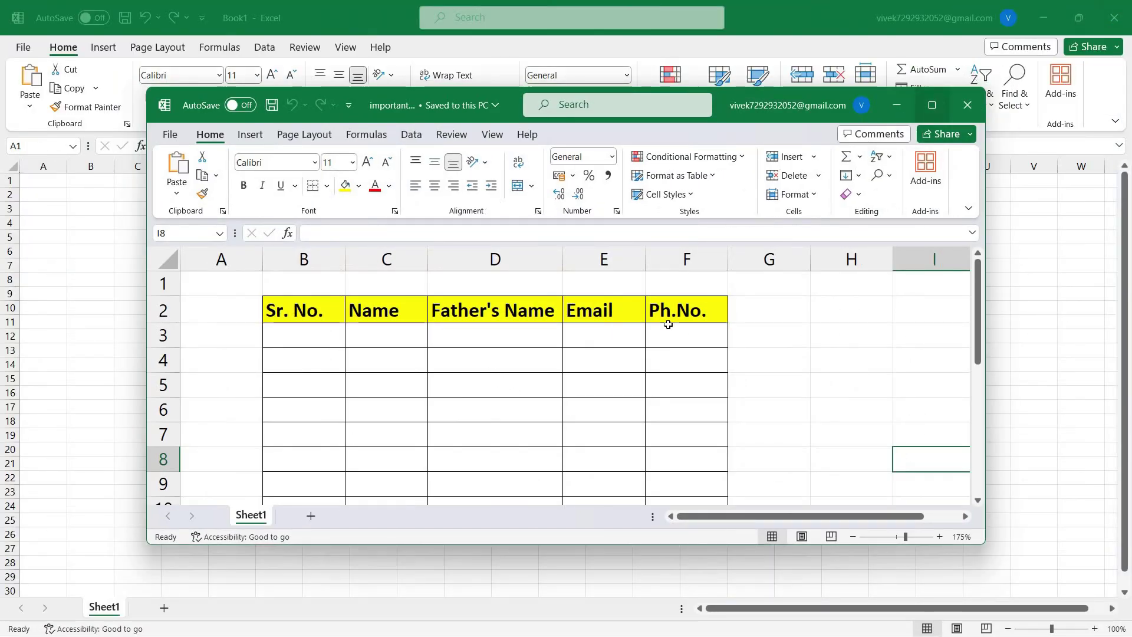
left_click(1115, 18)
left_click(930, 105)
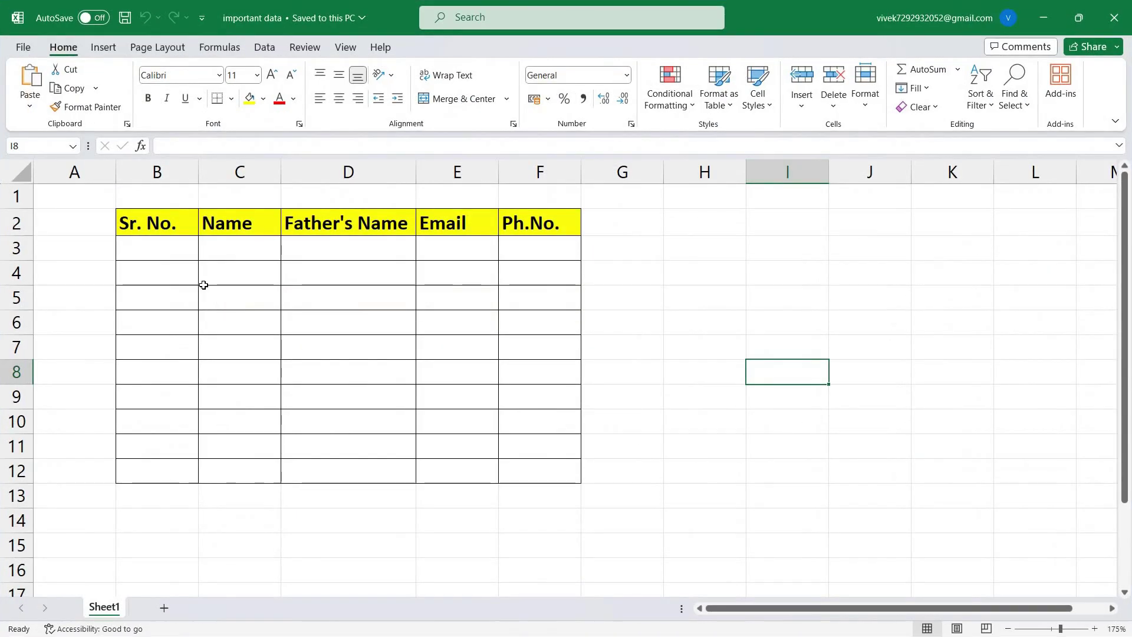
Step: Enter serial number 101 in cell B3 under Sr. No. and save the workbook
left_click(176, 251)
type("101")
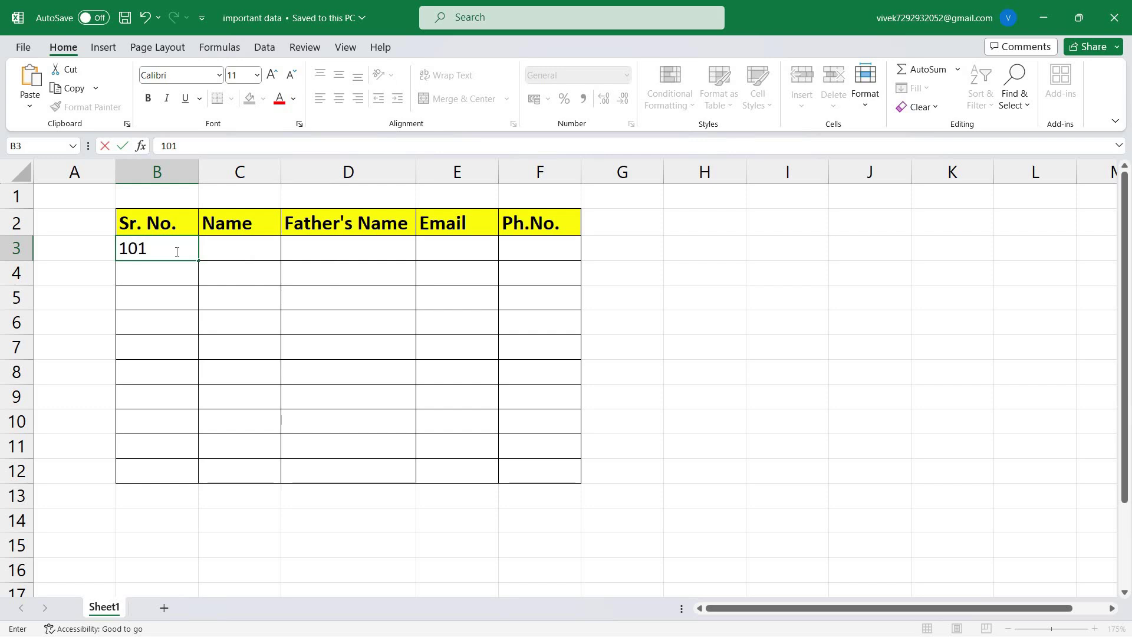
key("Return")
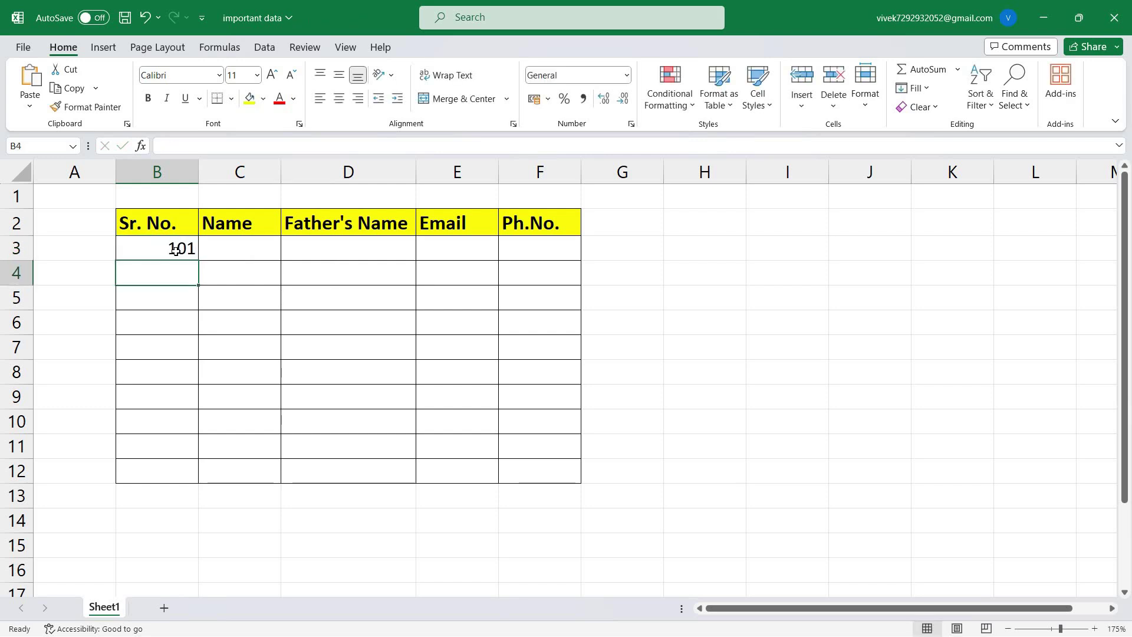
left_click(23, 48)
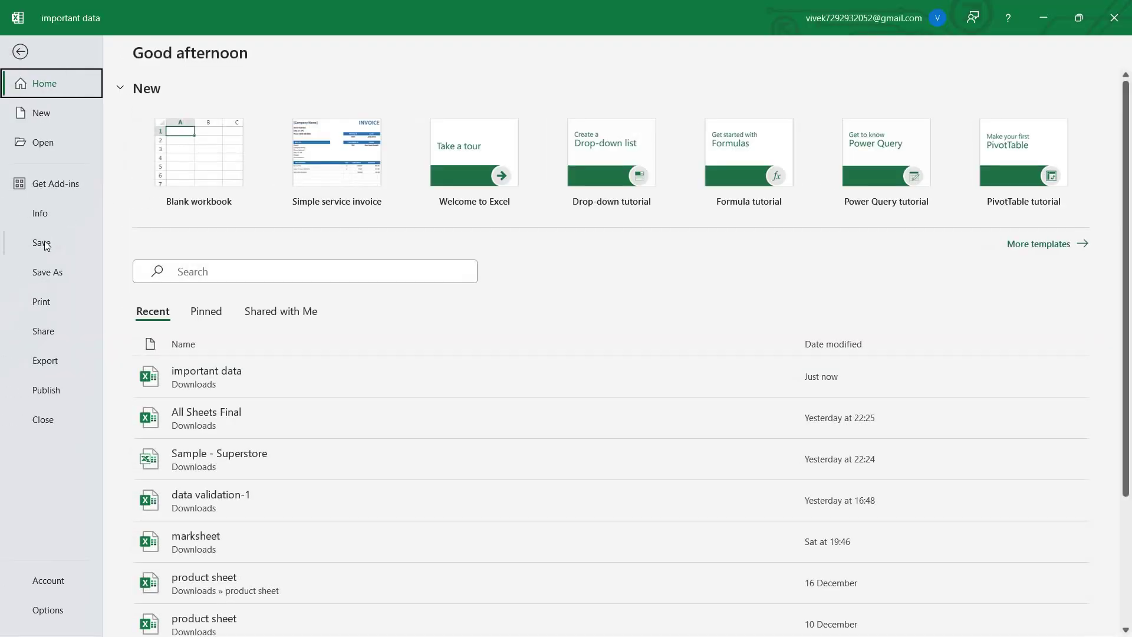
left_click(50, 243)
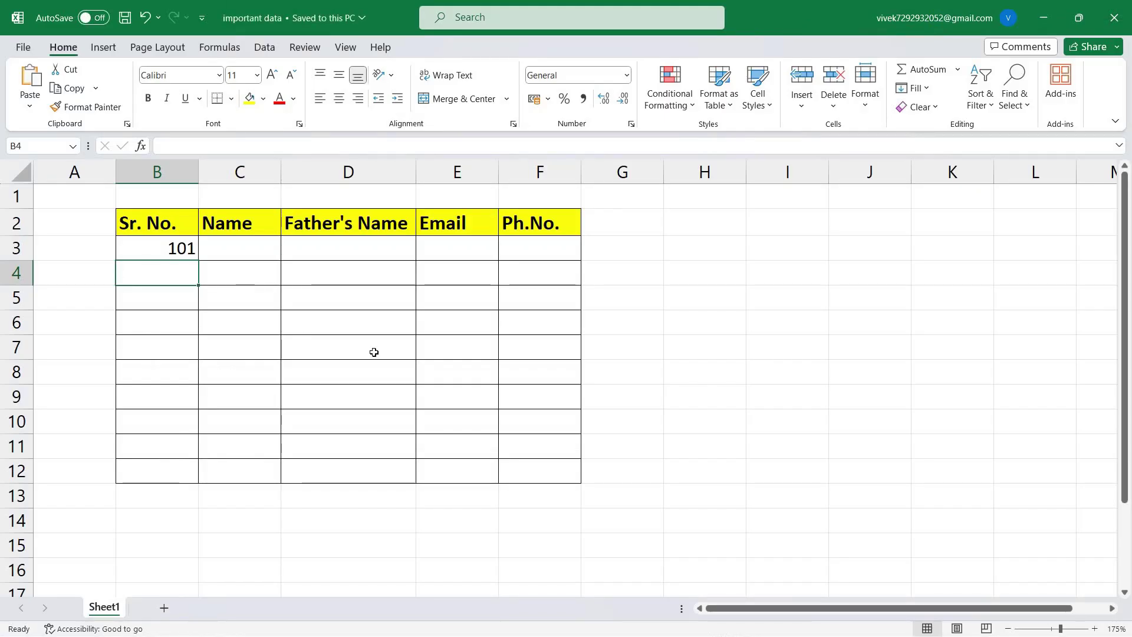